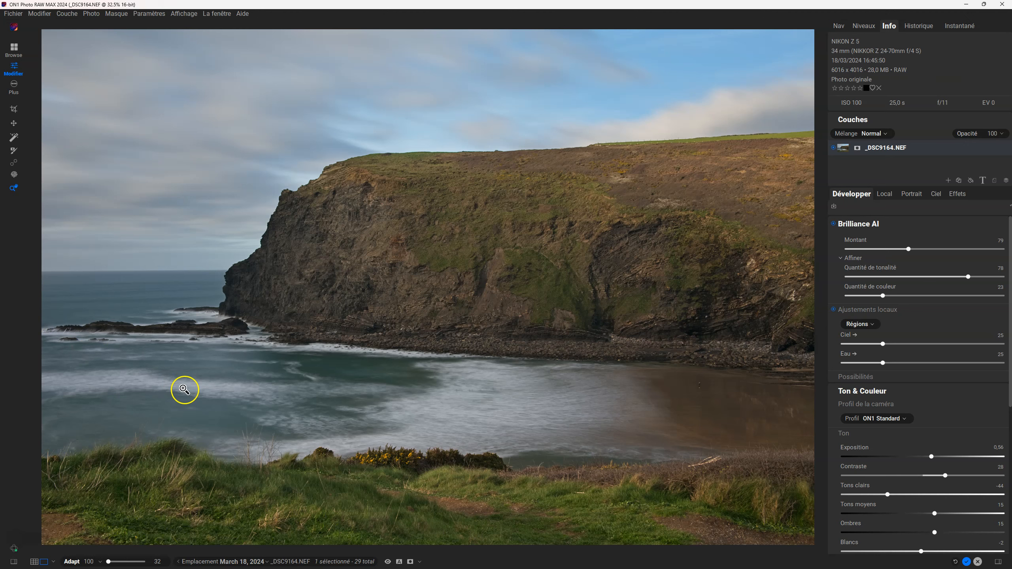
Show the presets browser and open the Vivid Landscape category
click(15, 562)
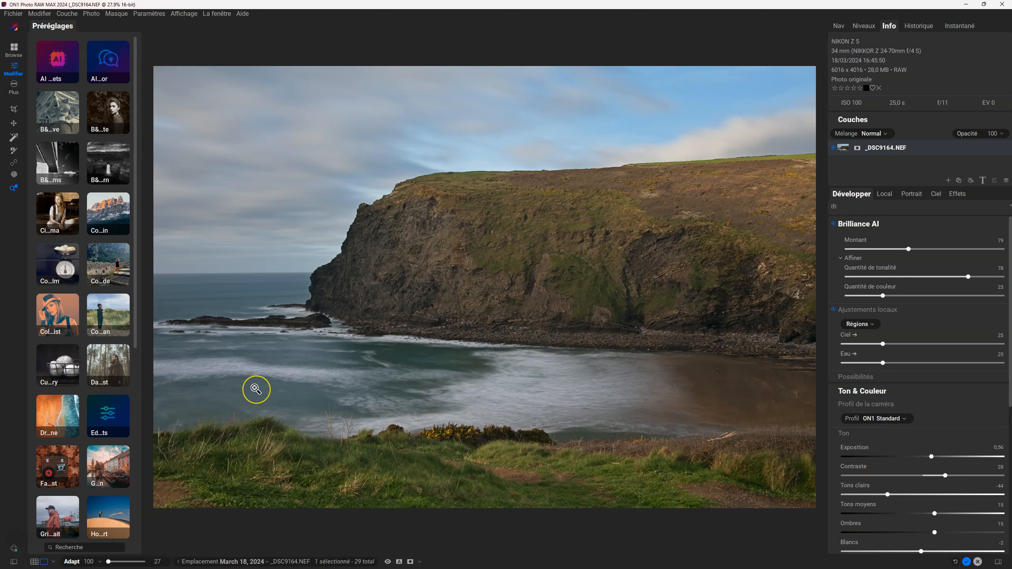
scroll(79, 289, down, 6)
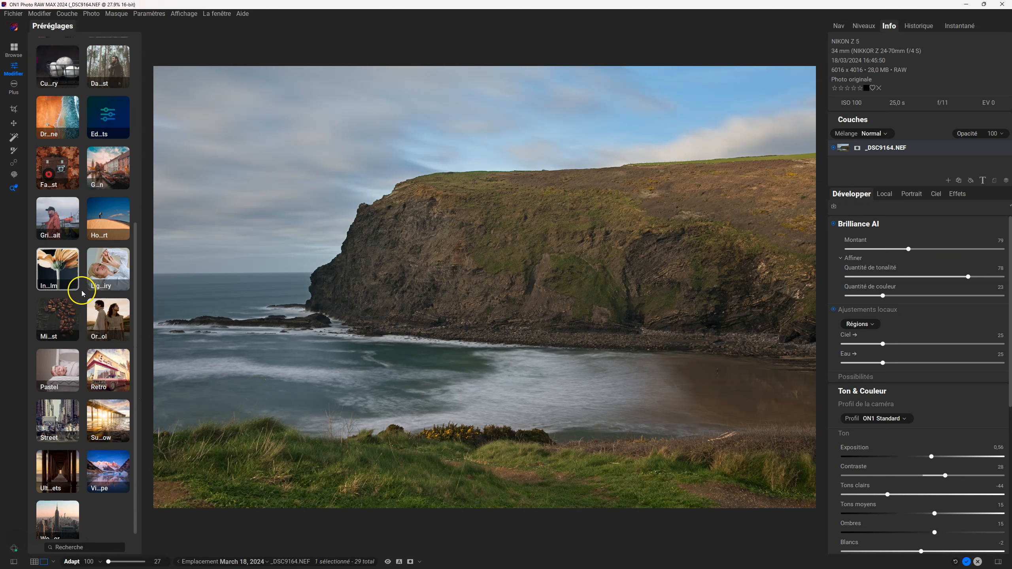
click(104, 469)
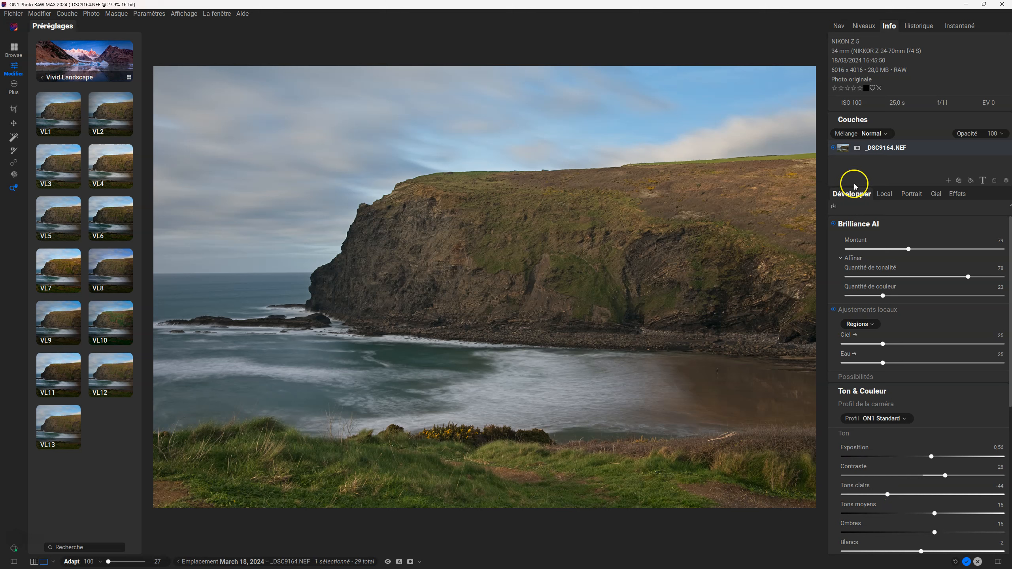
Preview the VL2, VL4, VL6 and VL3 presets on the coastal photo
click(561, 279)
click(123, 124)
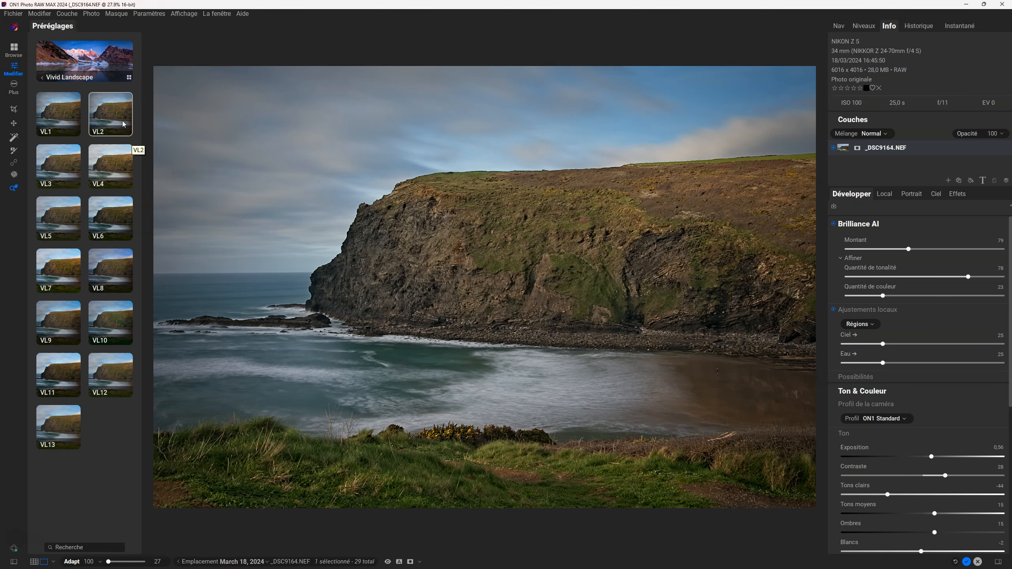
click(113, 161)
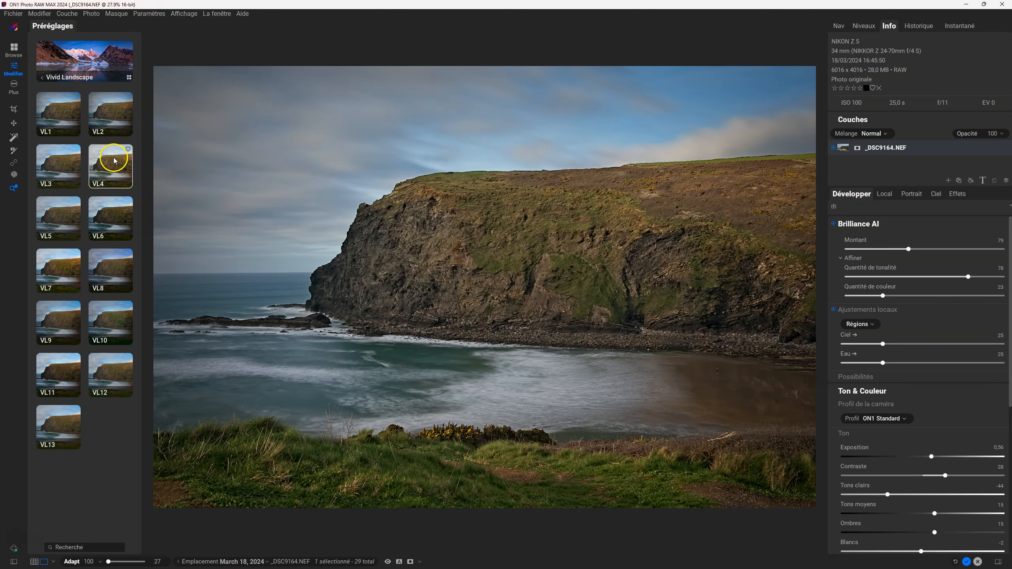
click(112, 215)
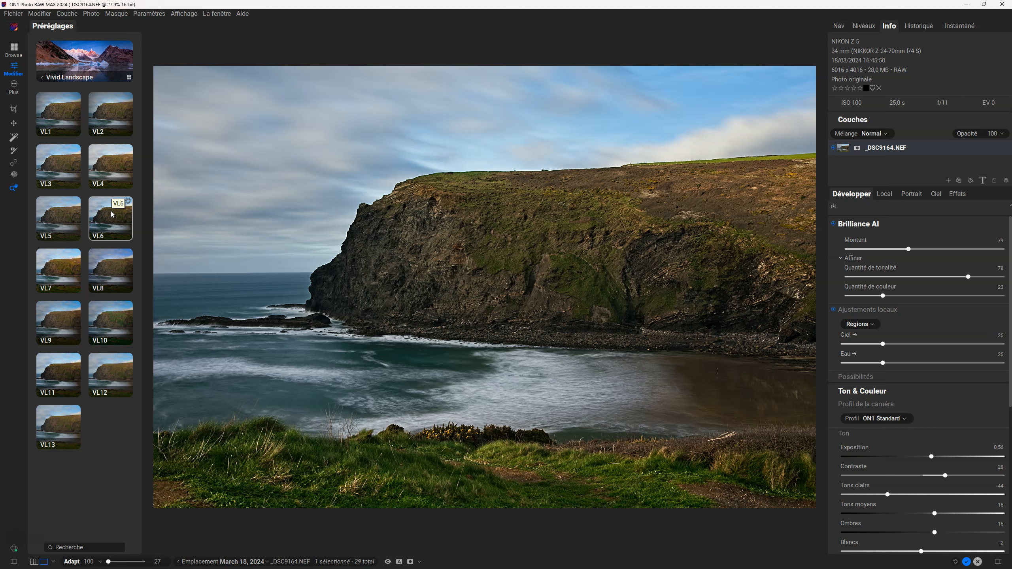
click(65, 168)
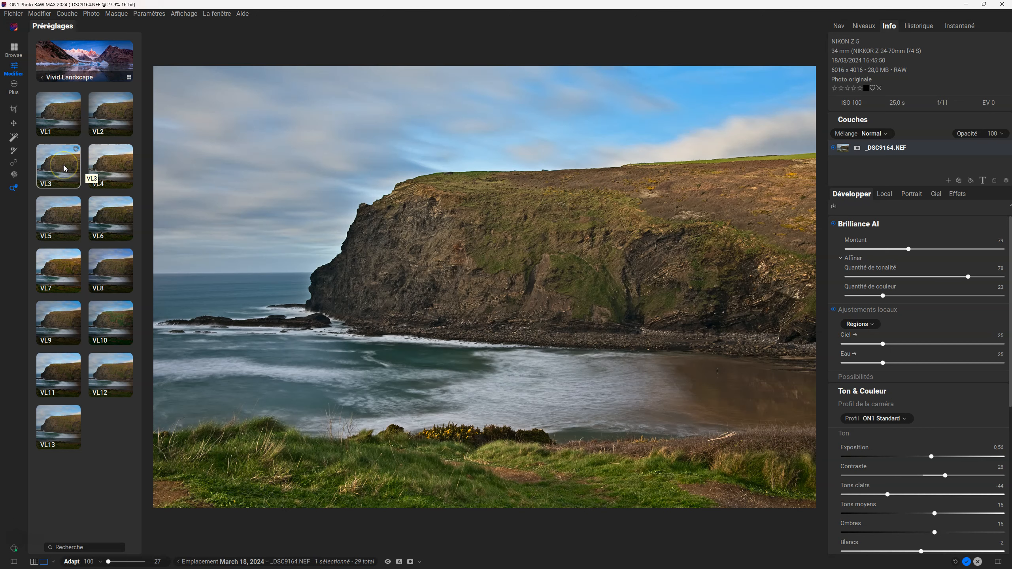
Apply the VL1 preset to the photo and reduce its blend strength to about half
click(62, 116)
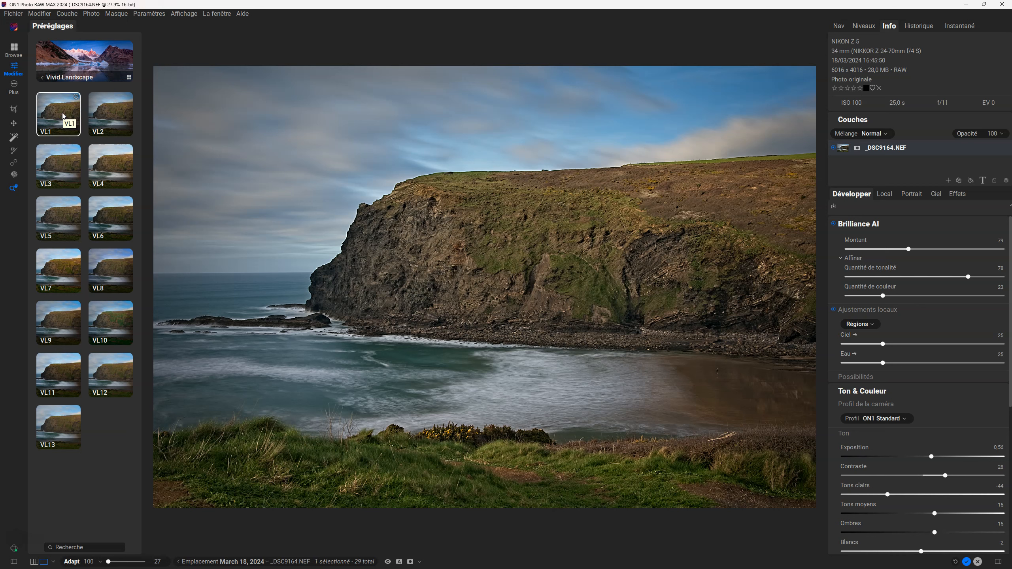
click(62, 116)
click(72, 120)
mouse_move(71, 119)
mouse_down()
mouse_move(31, 120)
mouse_move(91, 120)
mouse_move(44, 119)
mouse_move(74, 121)
mouse_move(45, 121)
mouse_move(61, 122)
mouse_up()
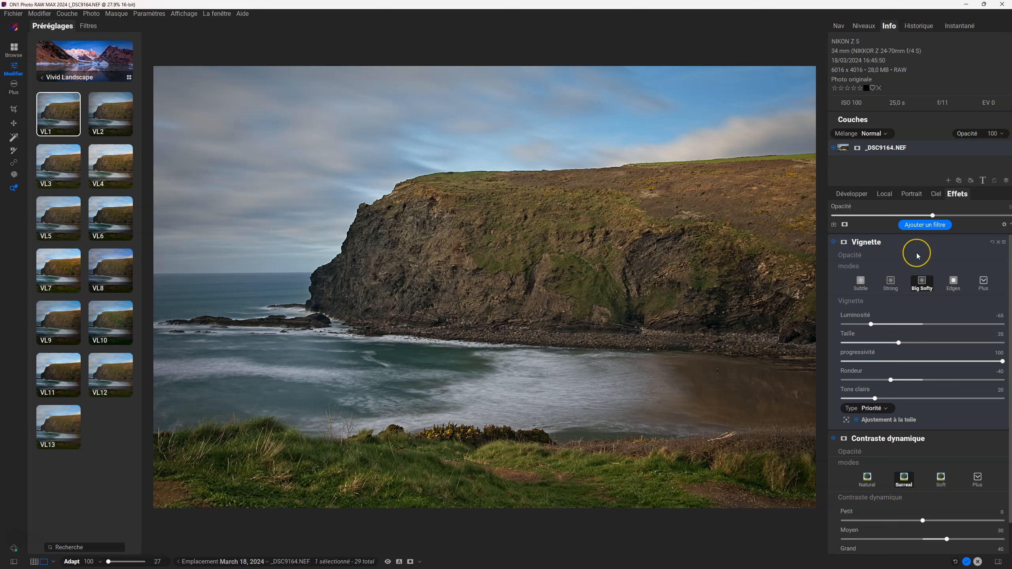
Examine the Vignette and Contraste dynamique filter settings in the effects stack and compare them with the photo's development settings
scroll(916, 255, down, 1)
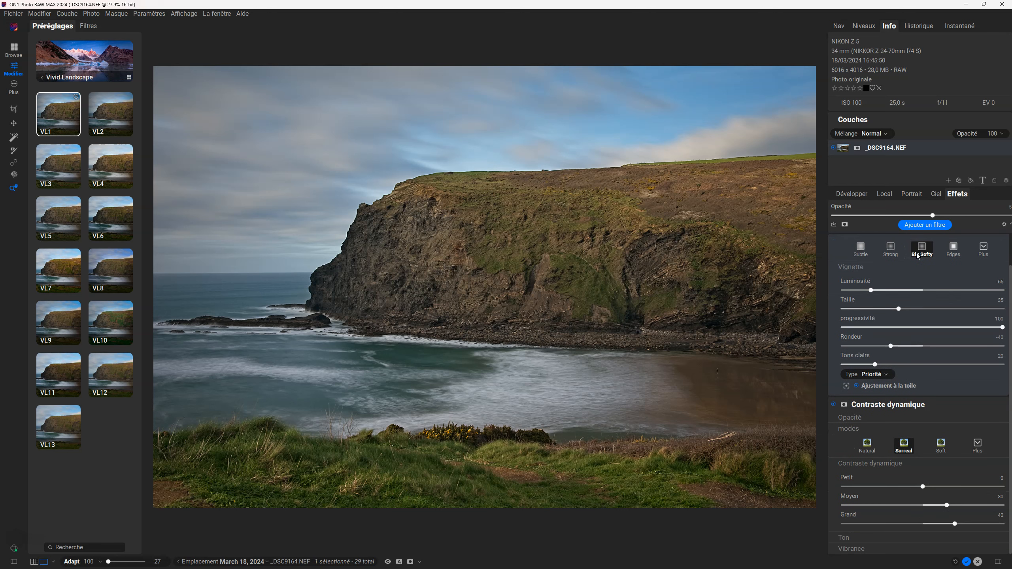
scroll(916, 361, up, 1)
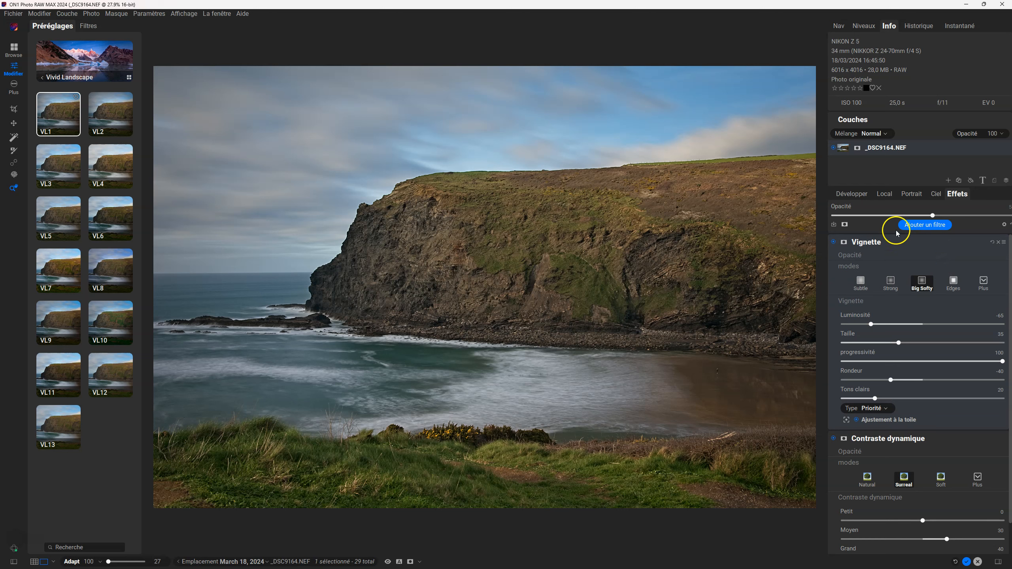
click(849, 195)
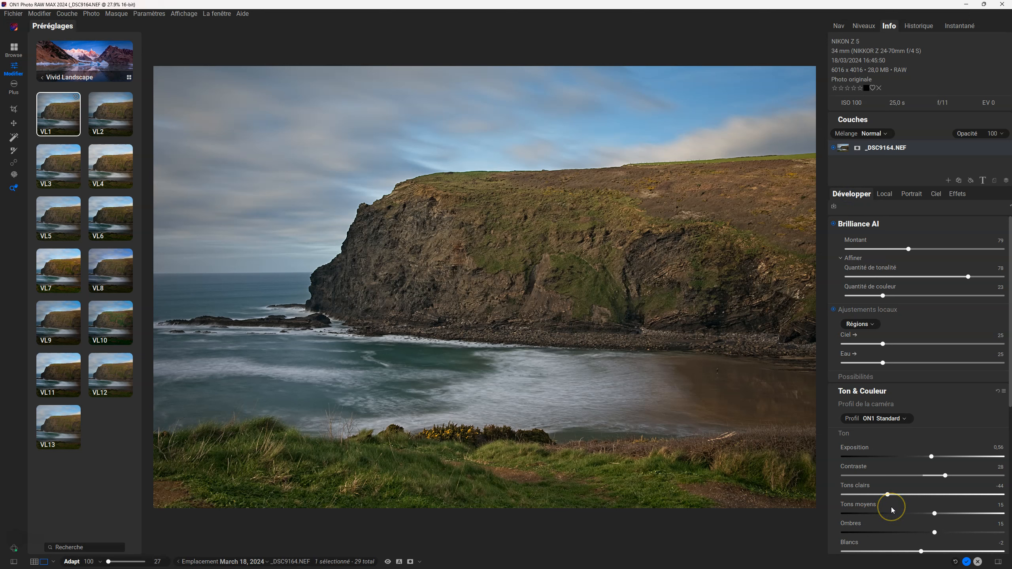
click(961, 195)
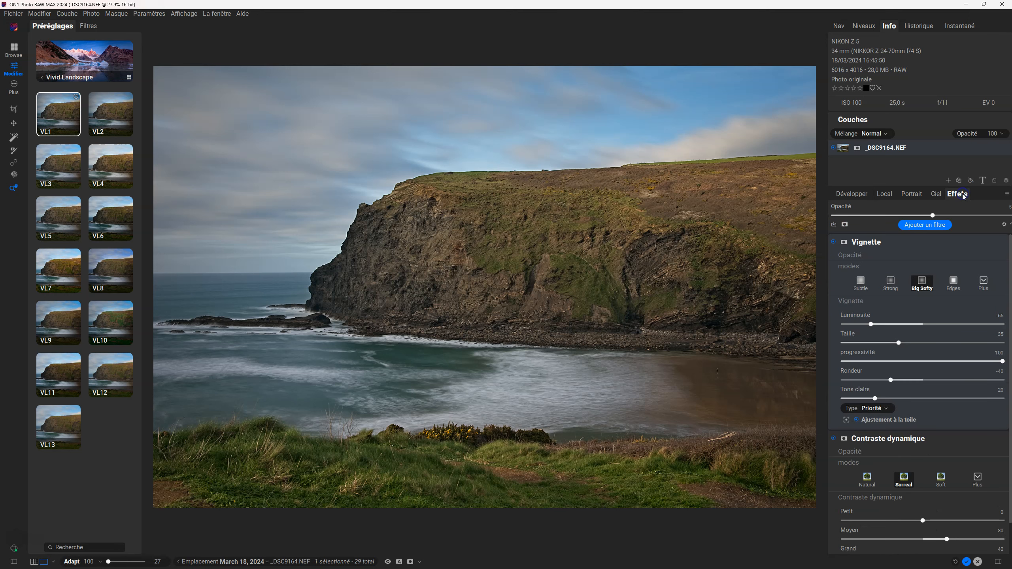
Preview the VL9 and VL7 presets, and apply VL5 with its blend strength reduced to less than half
click(56, 325)
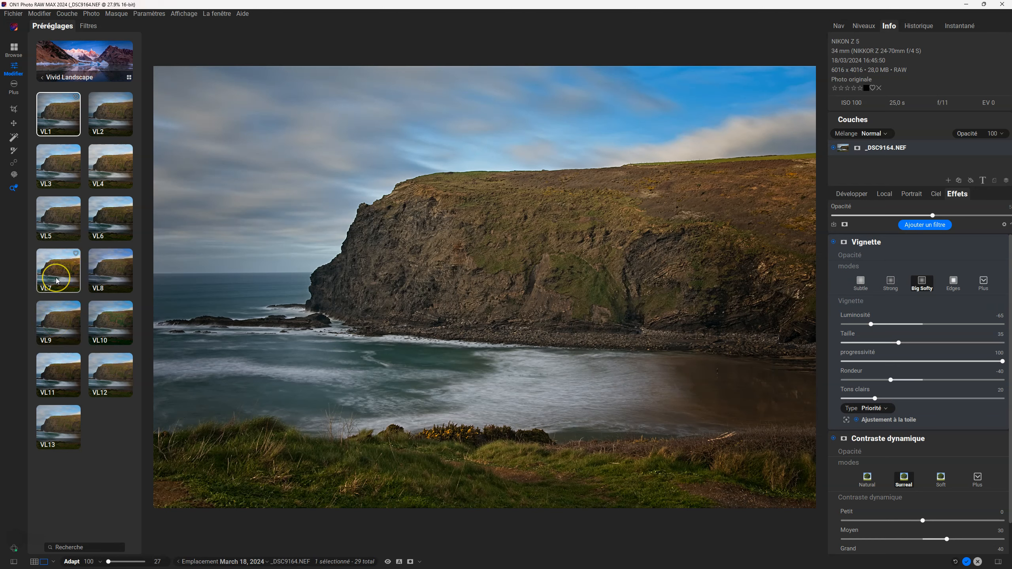
click(56, 280)
click(59, 227)
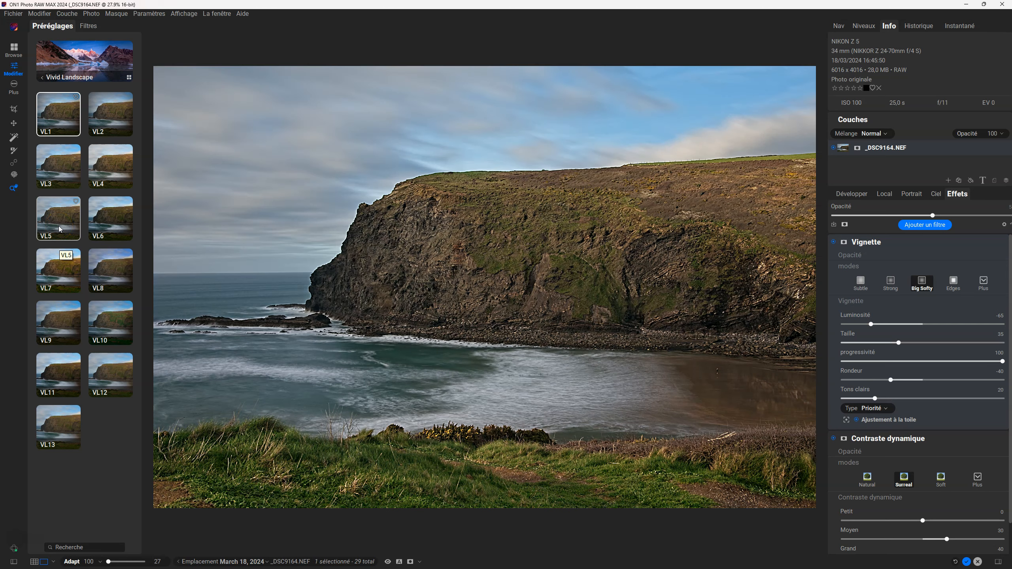
click(59, 229)
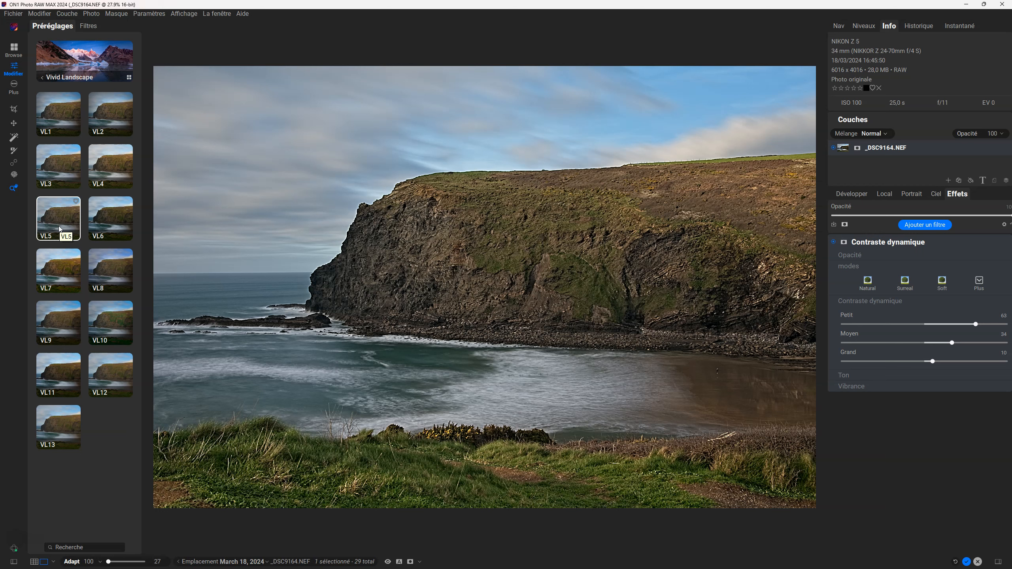
click(62, 224)
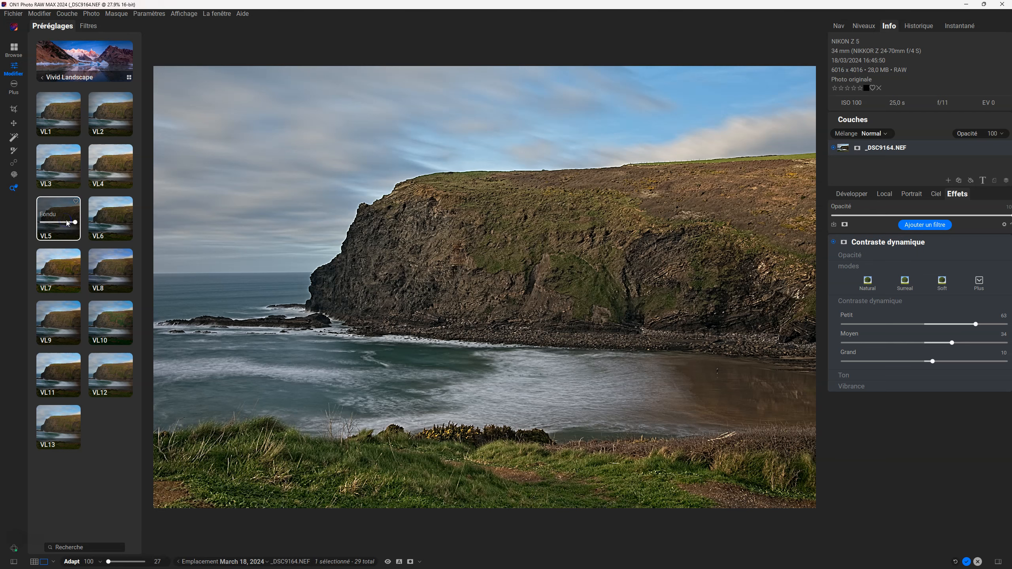
mouse_move(75, 222)
mouse_down()
mouse_move(22, 223)
mouse_move(68, 223)
mouse_move(33, 224)
mouse_move(57, 222)
mouse_up()
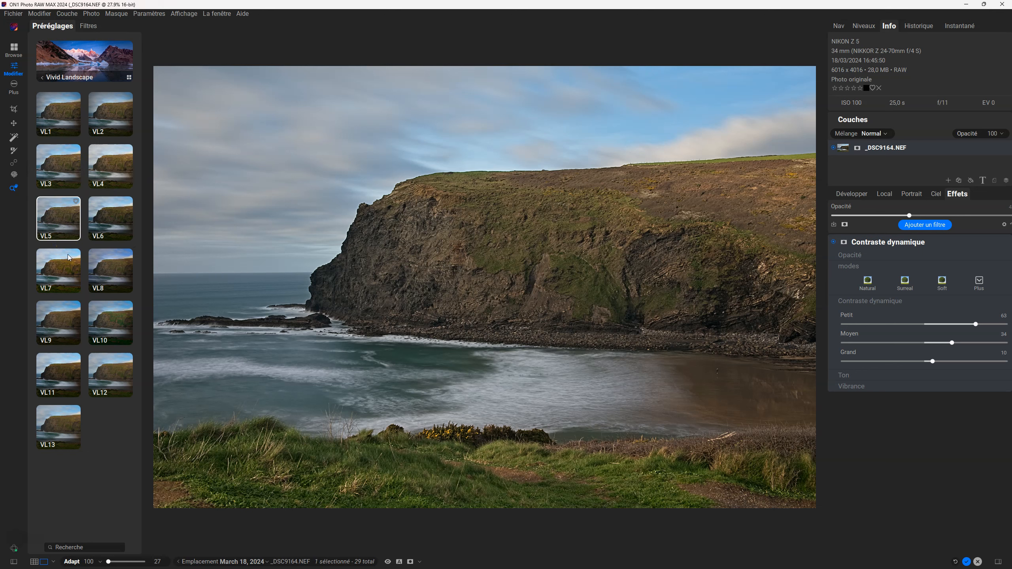
Return to the full list of preset categories and widen the presets browser so that the category names are readable
click(41, 77)
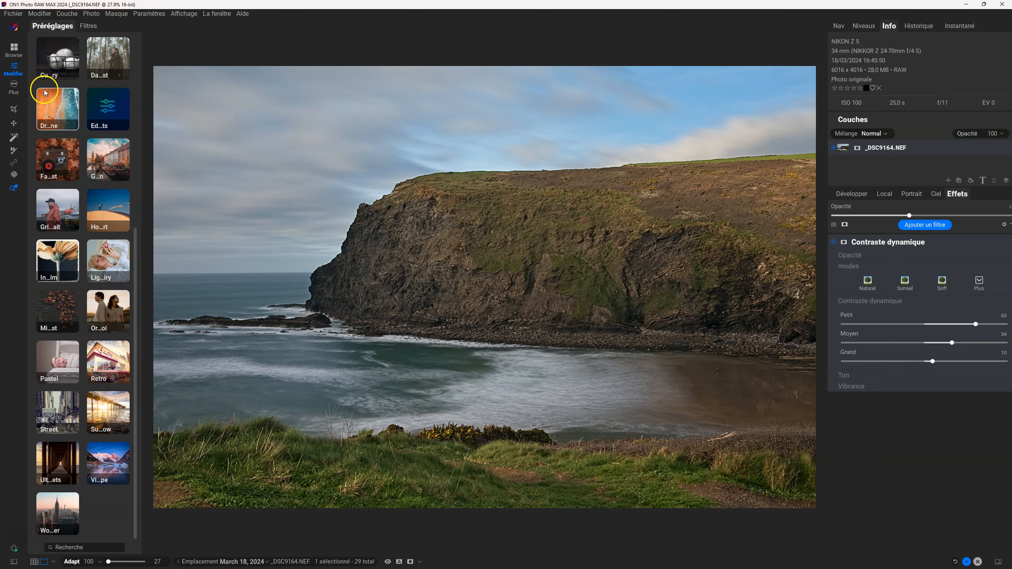
scroll(58, 85, up, 6)
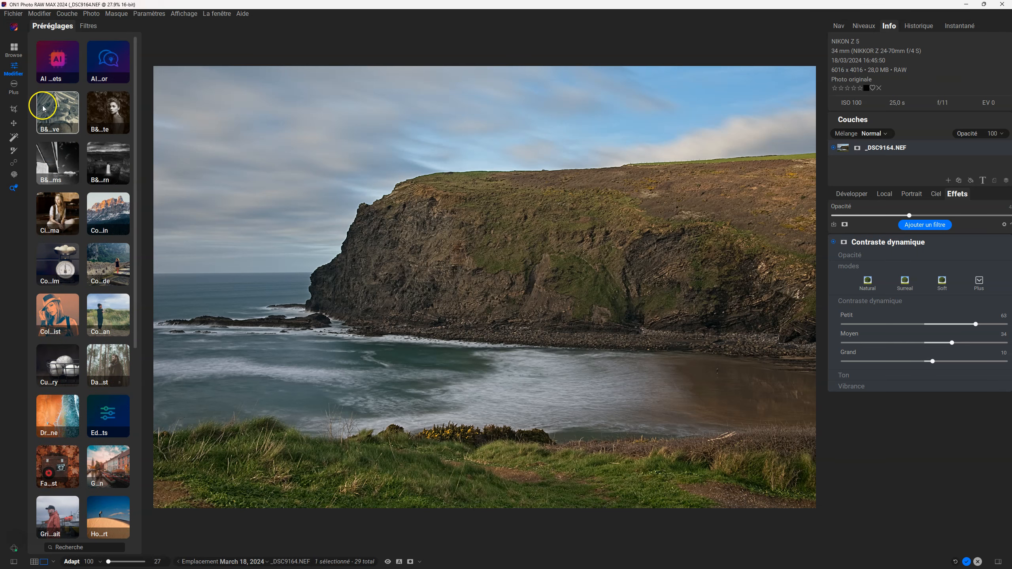
drag(141, 115, 179, 118)
scroll(163, 121, down, 10)
scroll(164, 122, up, 10)
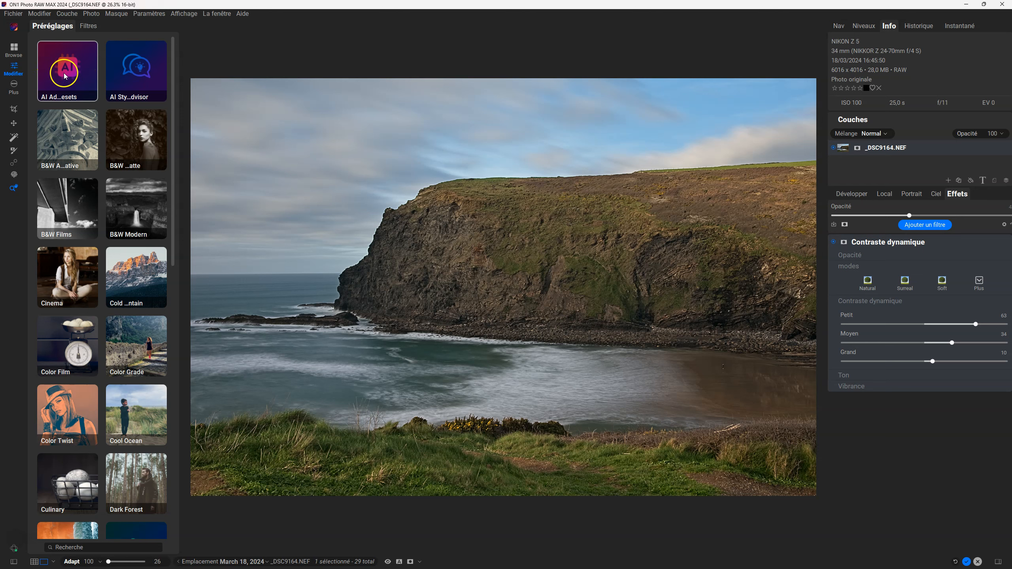
Look through the AI Adaptive Presets subcategories and the My Style section of the AI Style Advisor
click(65, 75)
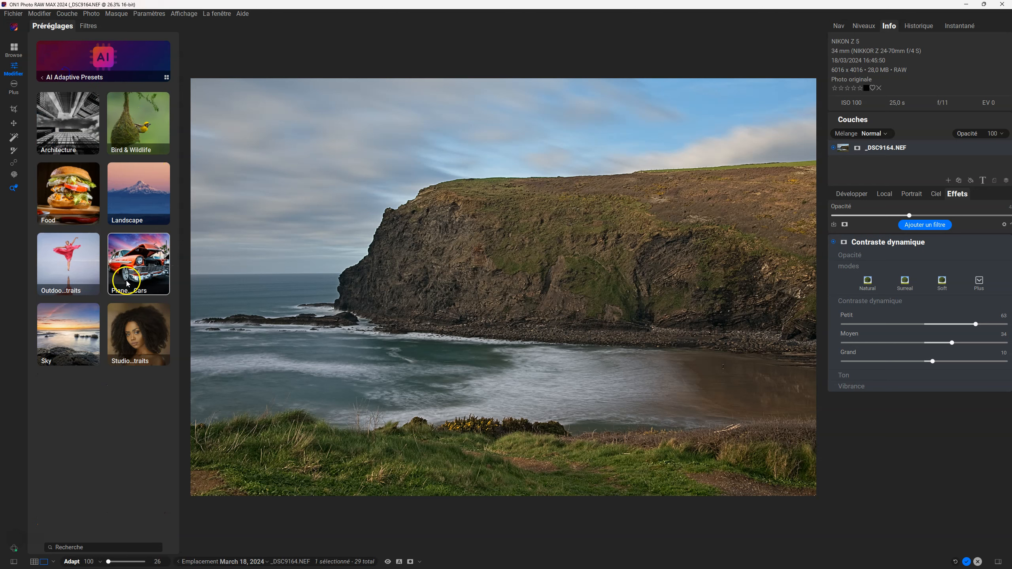
click(43, 78)
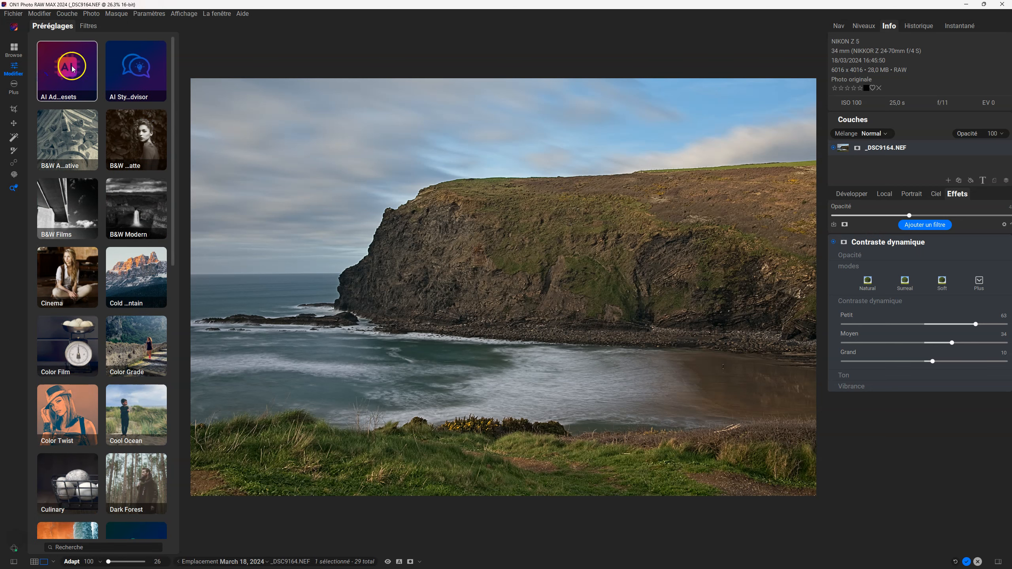
click(119, 64)
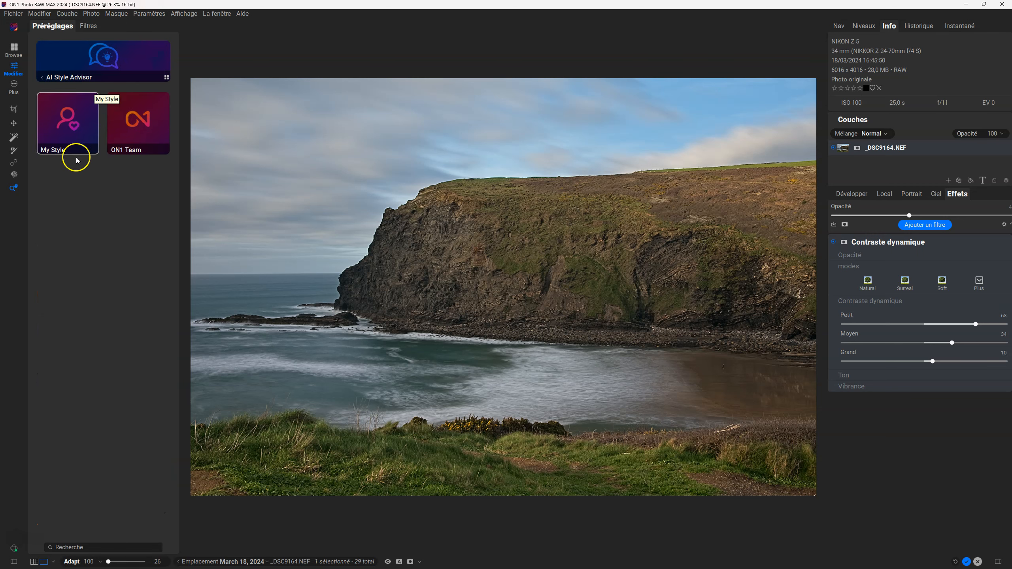
click(80, 126)
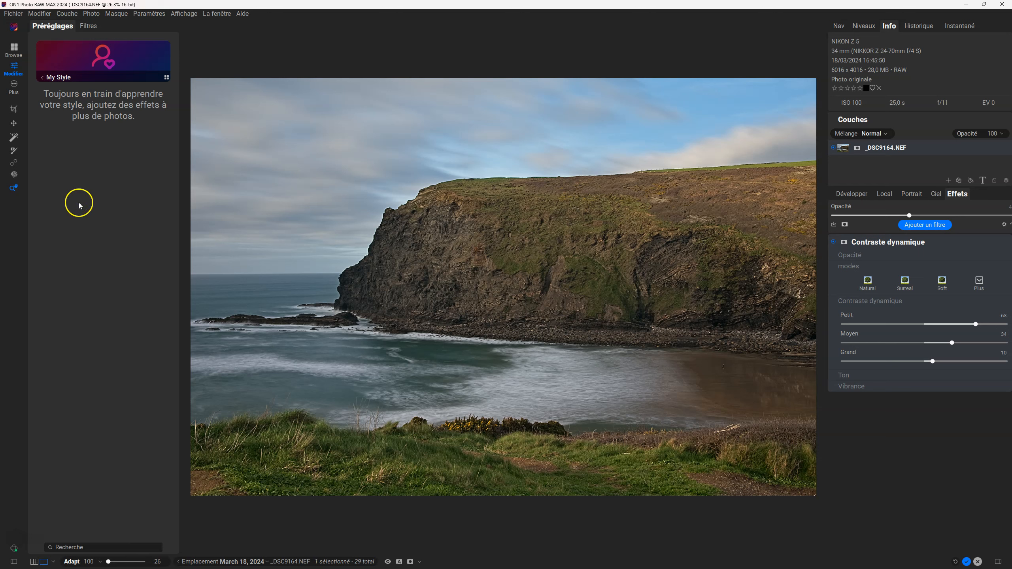
click(44, 78)
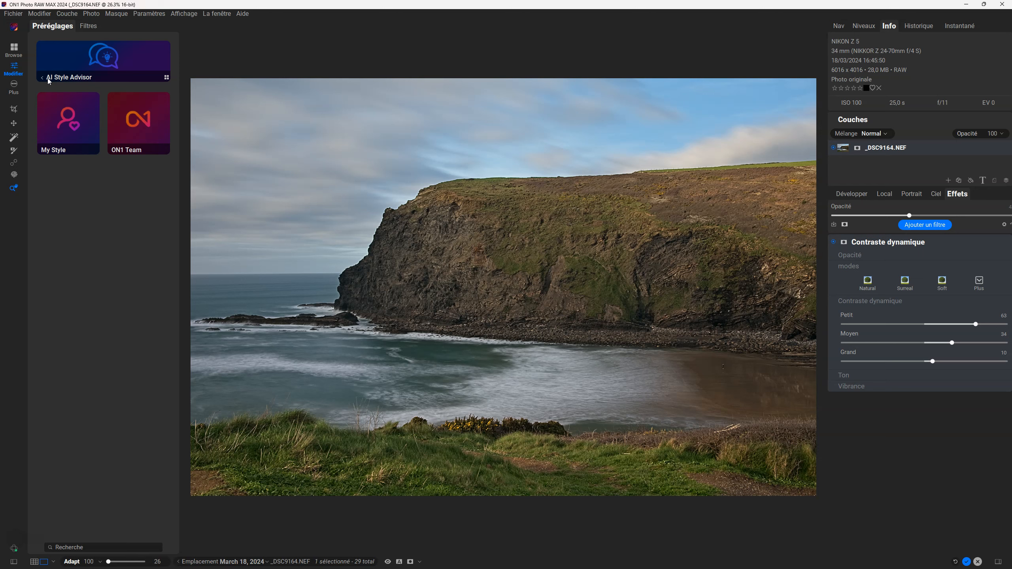
Apply the warm-toned ON1 Team style from the second row to the photo, replacing the current effects stack
click(150, 125)
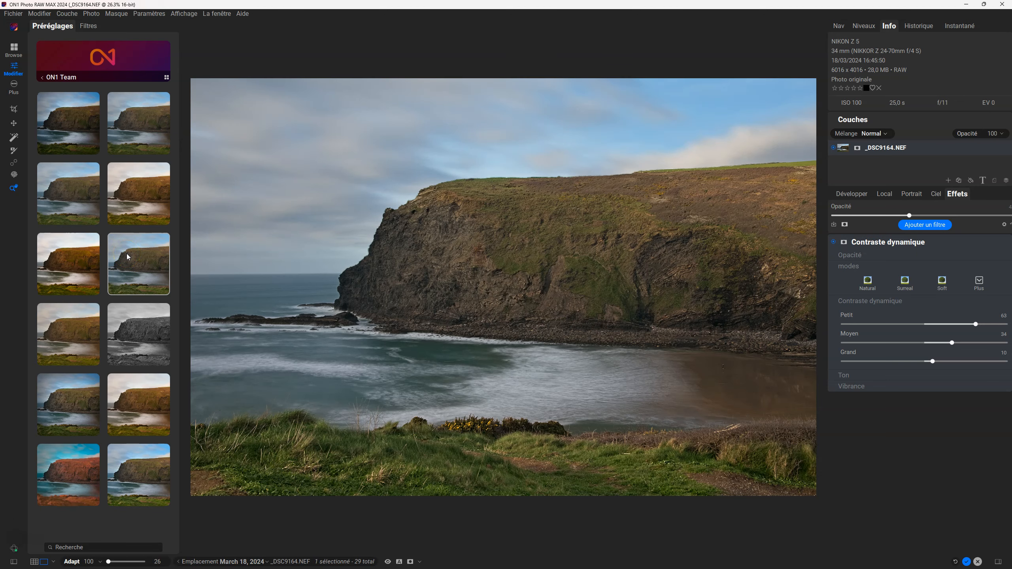
click(146, 204)
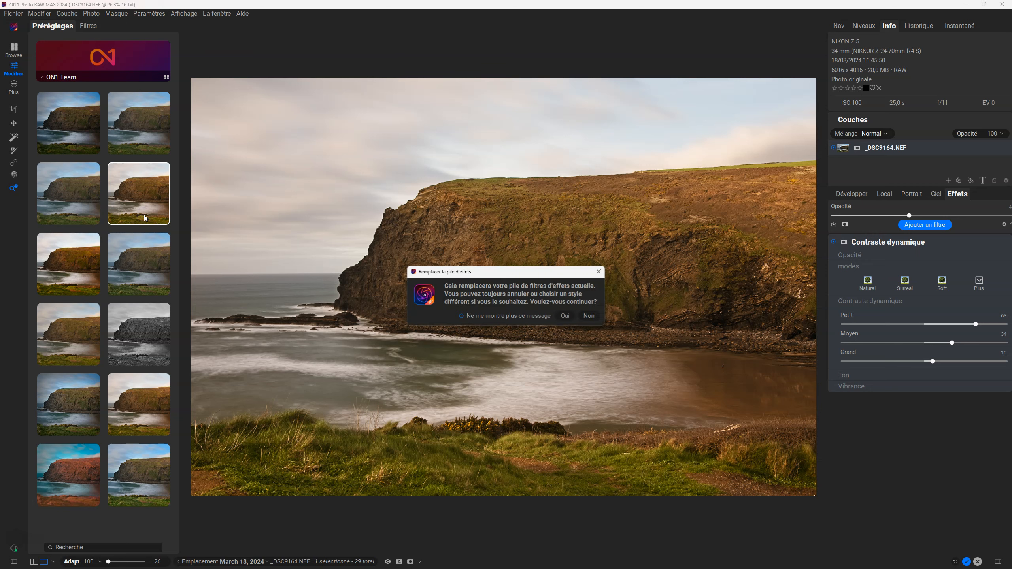
click(568, 318)
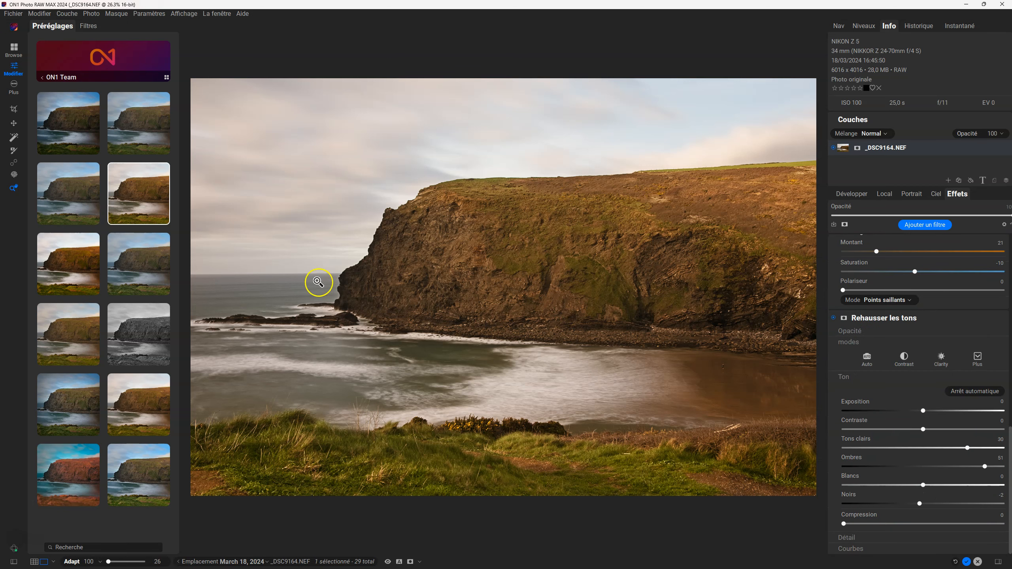
Reduce the applied style's blend strength, and readjust its overall effects opacity to a little under half
mouse_move(147, 199)
drag(163, 196, 124, 201)
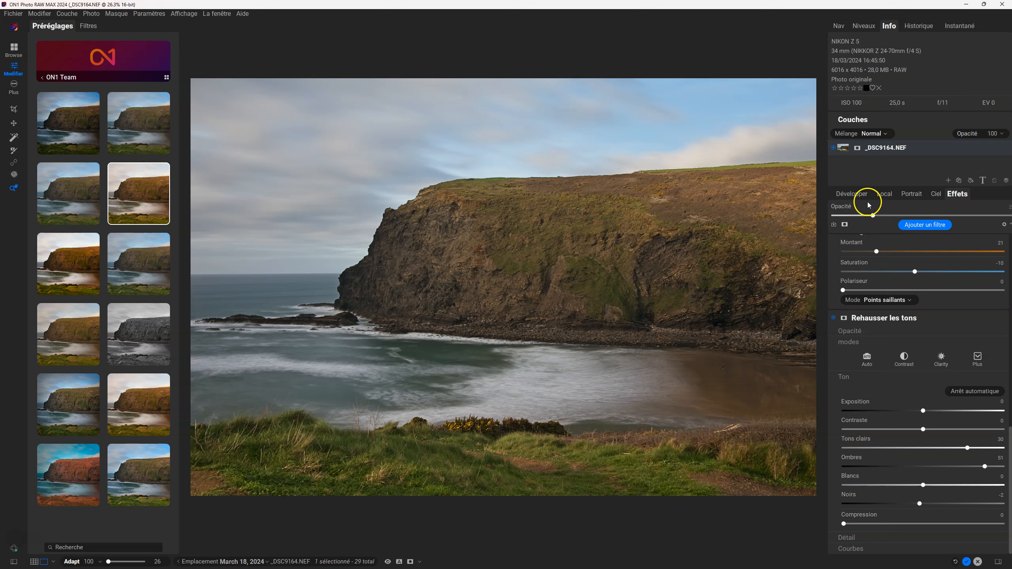
drag(872, 216, 909, 218)
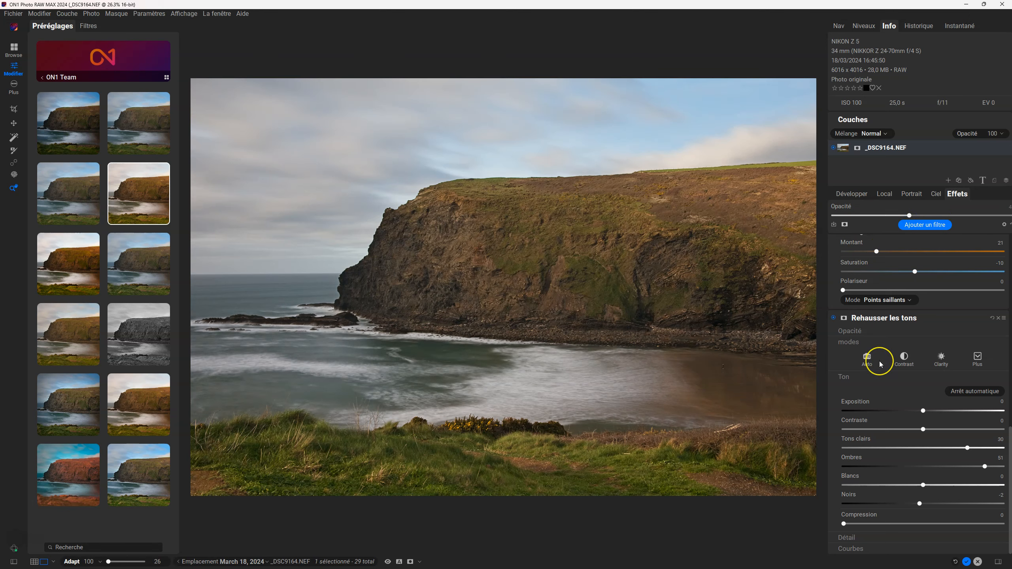
Reveal the opacity setting of the Filtre photo filter and lower it to 61
scroll(879, 360, up, 2)
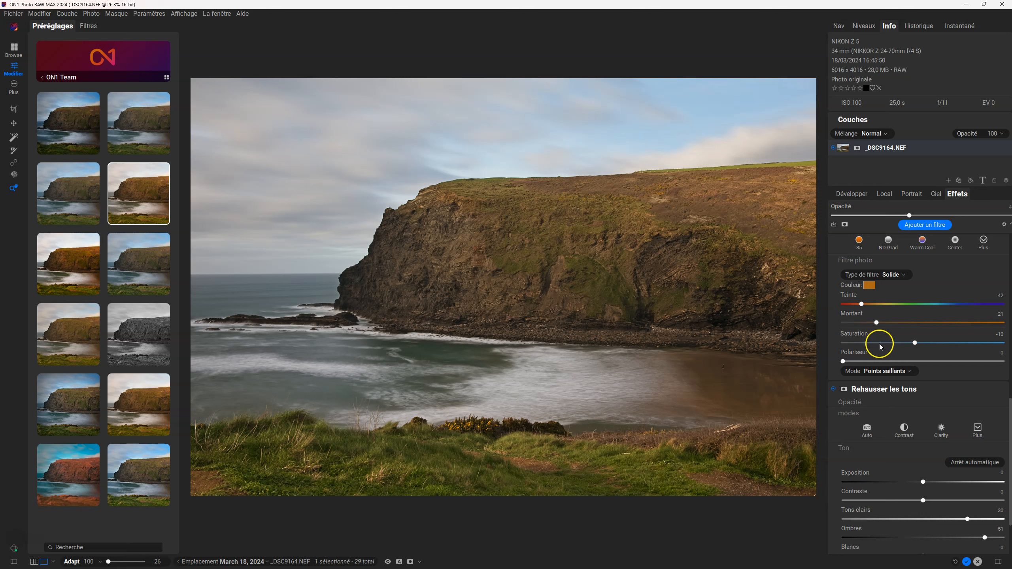
scroll(901, 400, up, 2)
click(846, 286)
scroll(847, 286, down, 1)
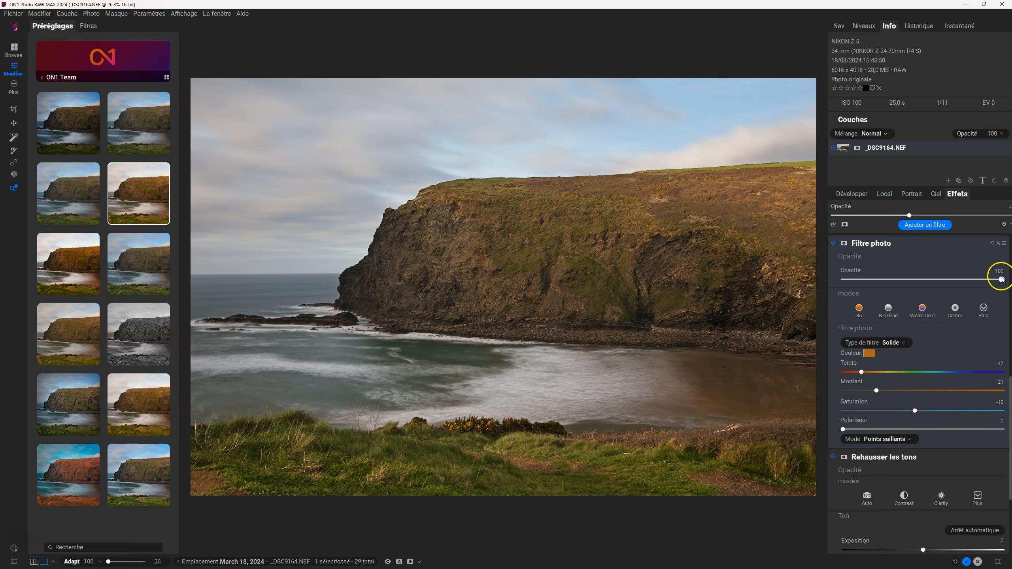
drag(1002, 280, 940, 280)
Raise the overall effects opacity to its maximum and reduce the Filtre photo filter's opacity to roughly a quarter
drag(912, 216, 1010, 216)
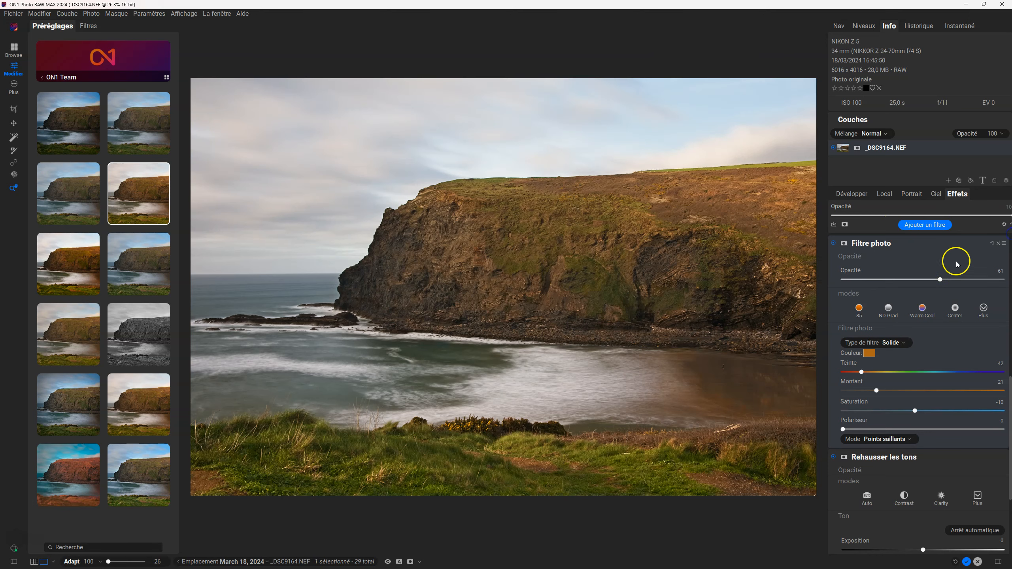
drag(940, 281, 884, 280)
scroll(921, 361, down, 2)
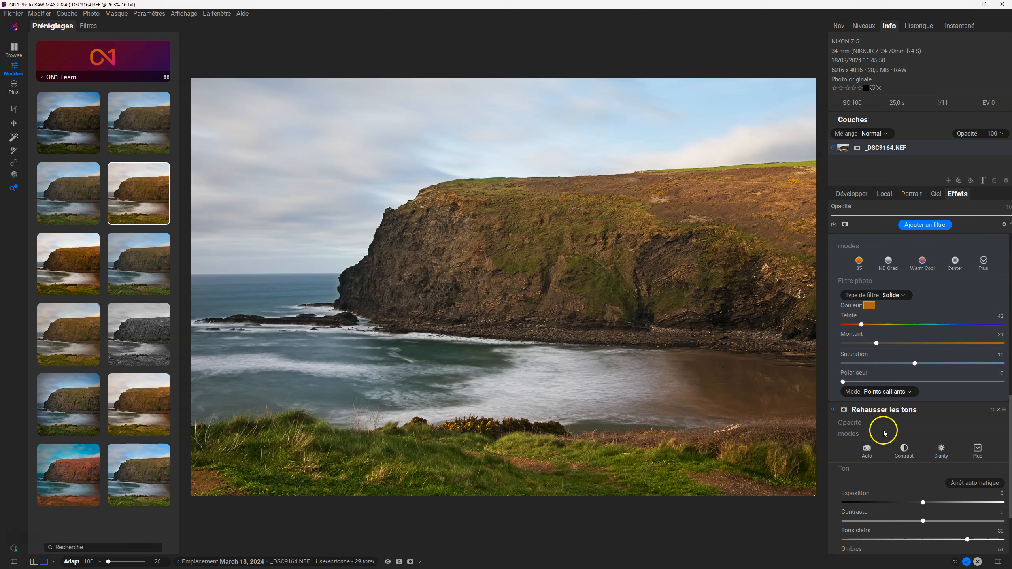
Reveal the opacity setting of the Rehausser les tons filter and lower it to a little over half
scroll(861, 428, down, 3)
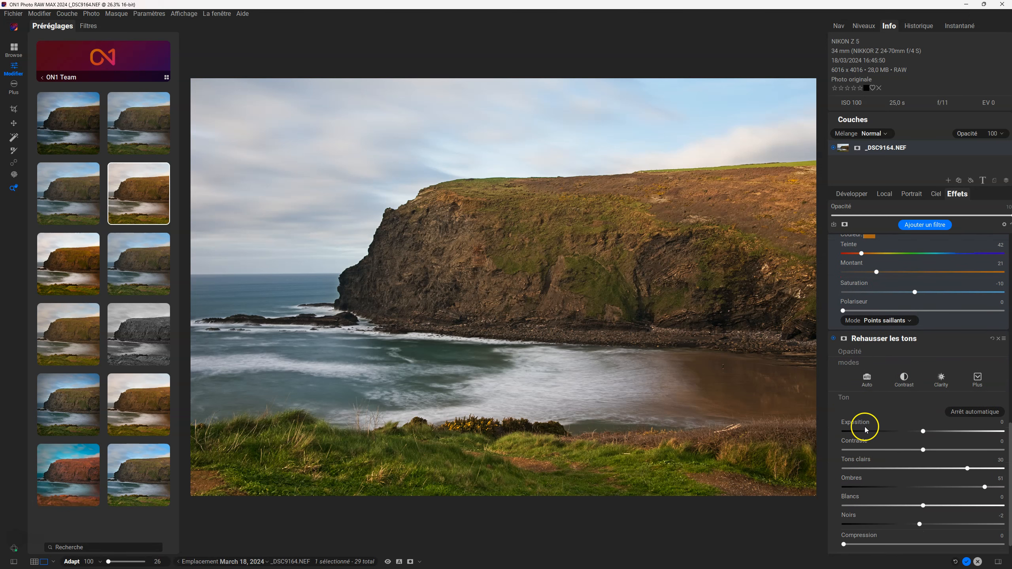
click(849, 353)
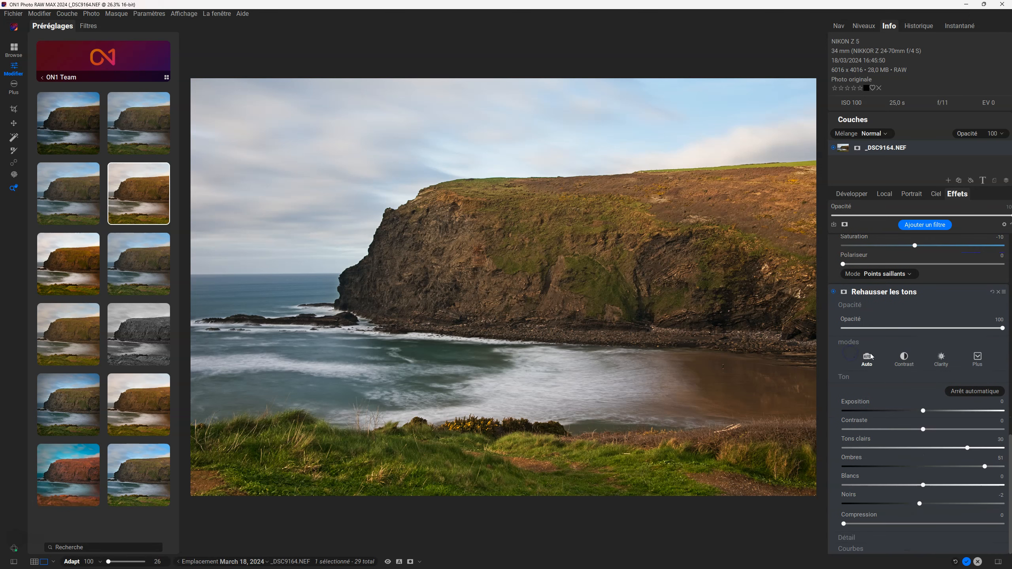
drag(1004, 330, 937, 335)
Hide the presets browser and enlarge the layers area by shrinking the adjustments area below it
click(13, 562)
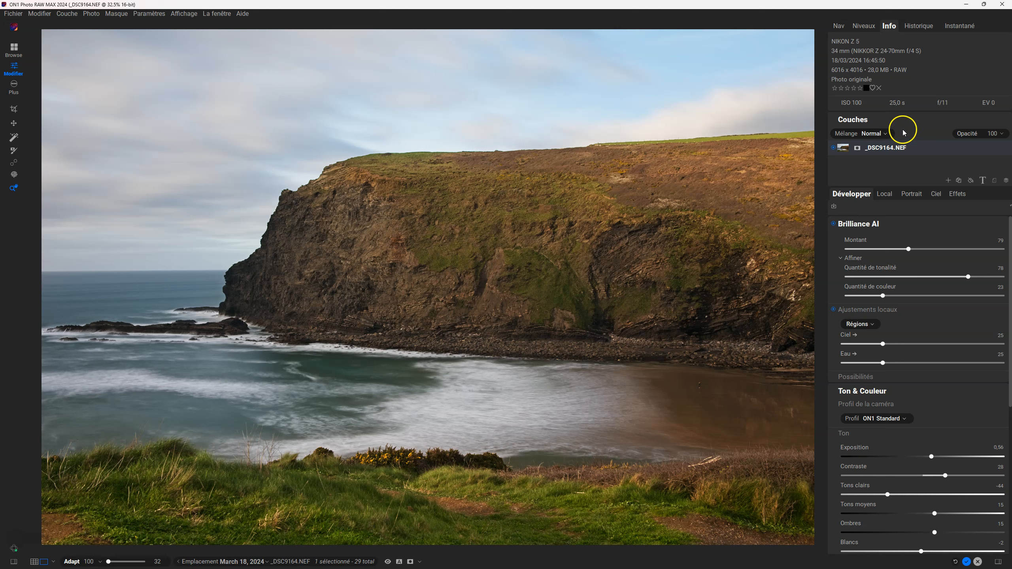
drag(905, 186, 895, 377)
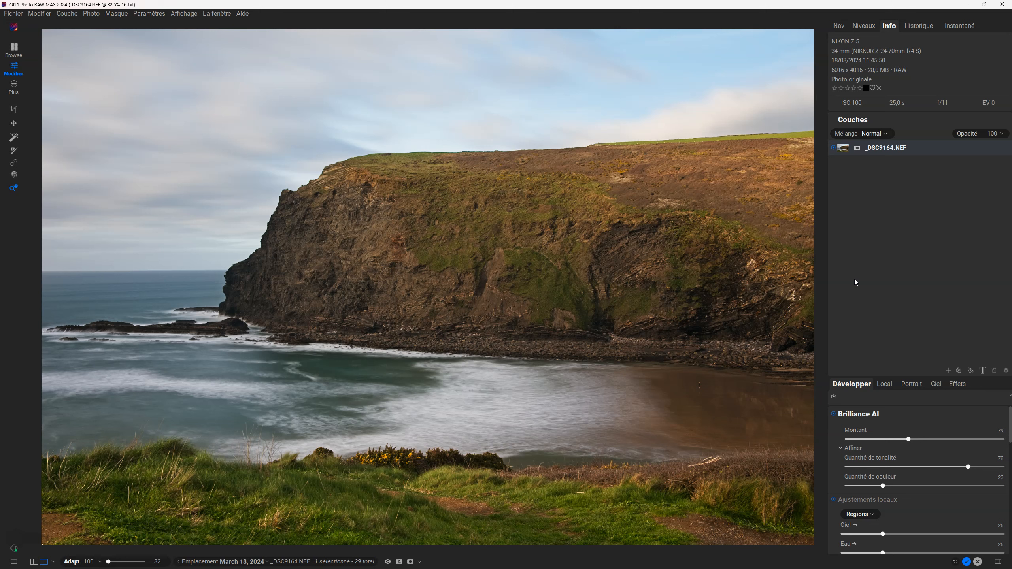
Look through the photo's navigator, levels histogram, information, history and snapshot views, and finish on the navigator preview
click(839, 27)
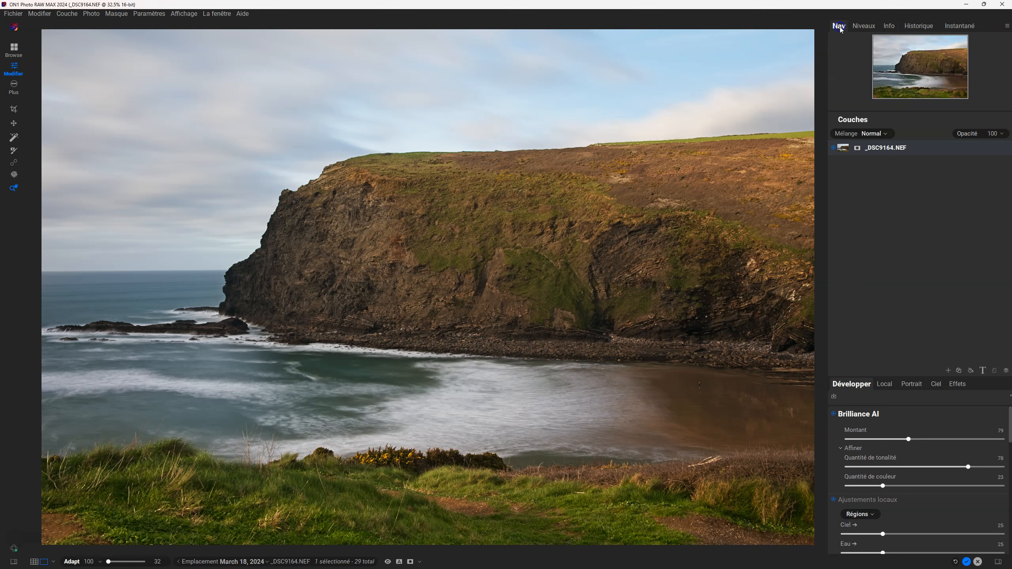
click(863, 26)
click(889, 27)
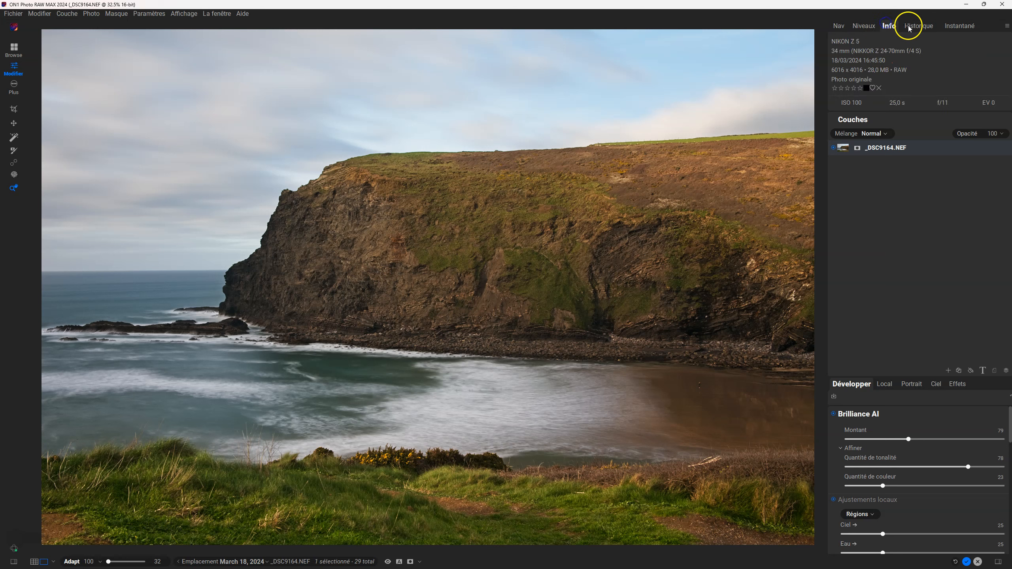
click(916, 27)
click(959, 26)
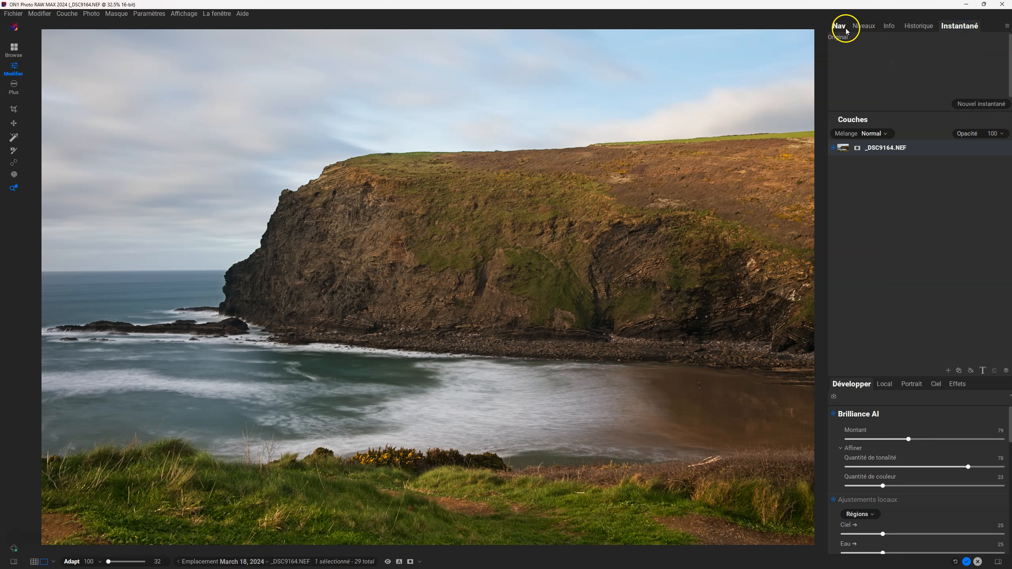
click(847, 31)
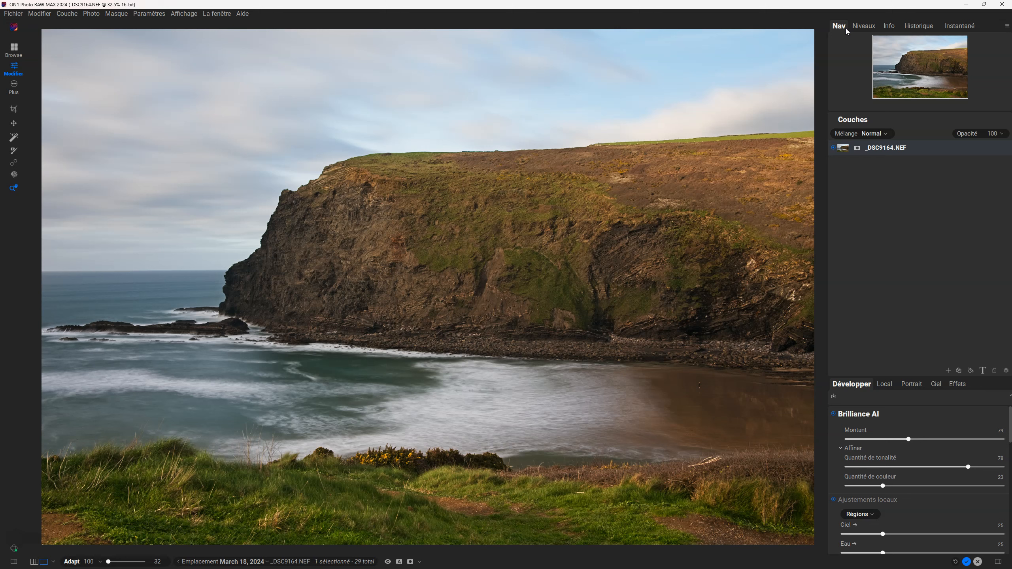
click(863, 29)
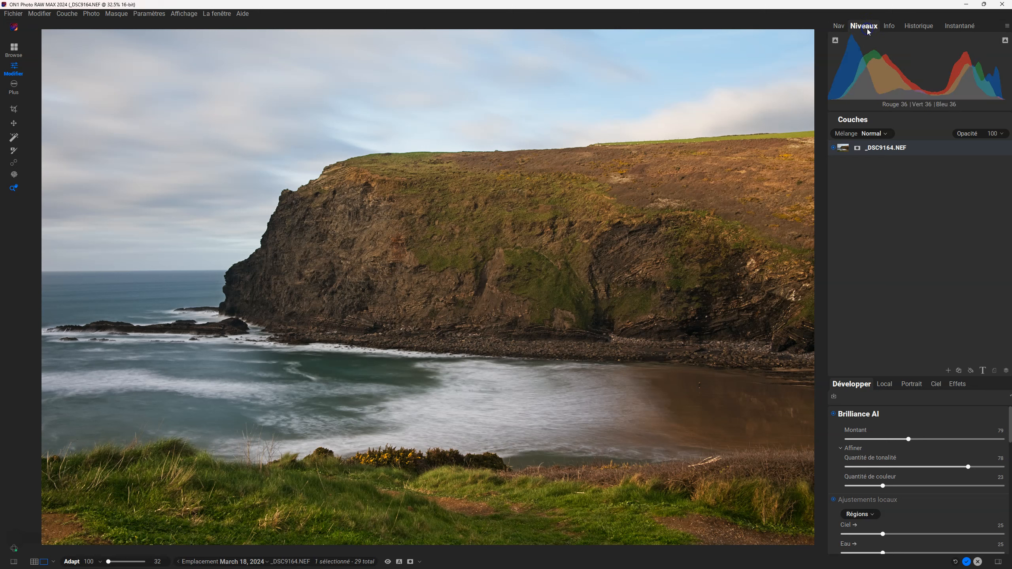
click(889, 27)
click(911, 26)
click(869, 30)
click(839, 33)
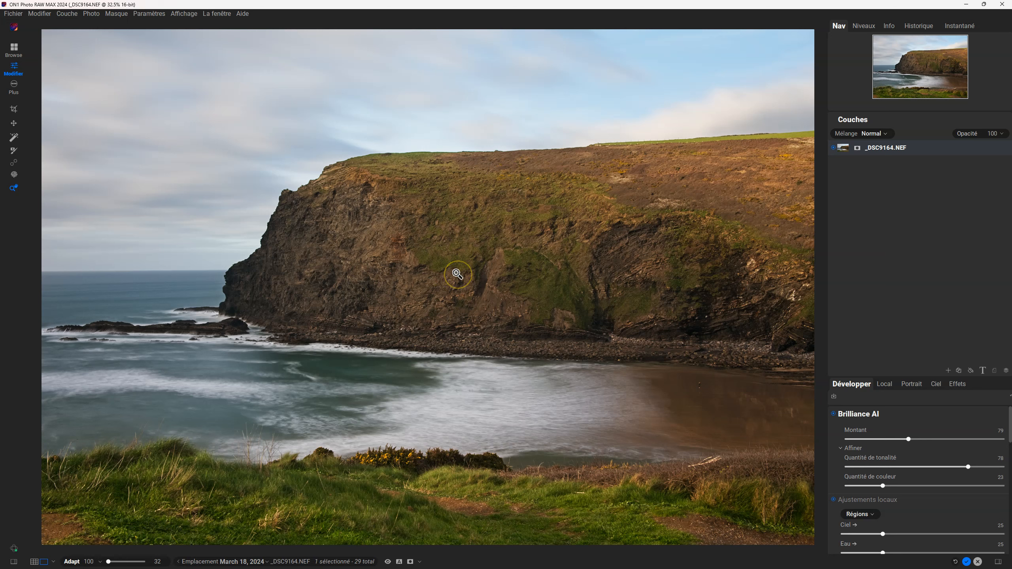
Inspect the cliff at 100% magnification twice, returning to the fitted view of the whole photo each time
click(499, 249)
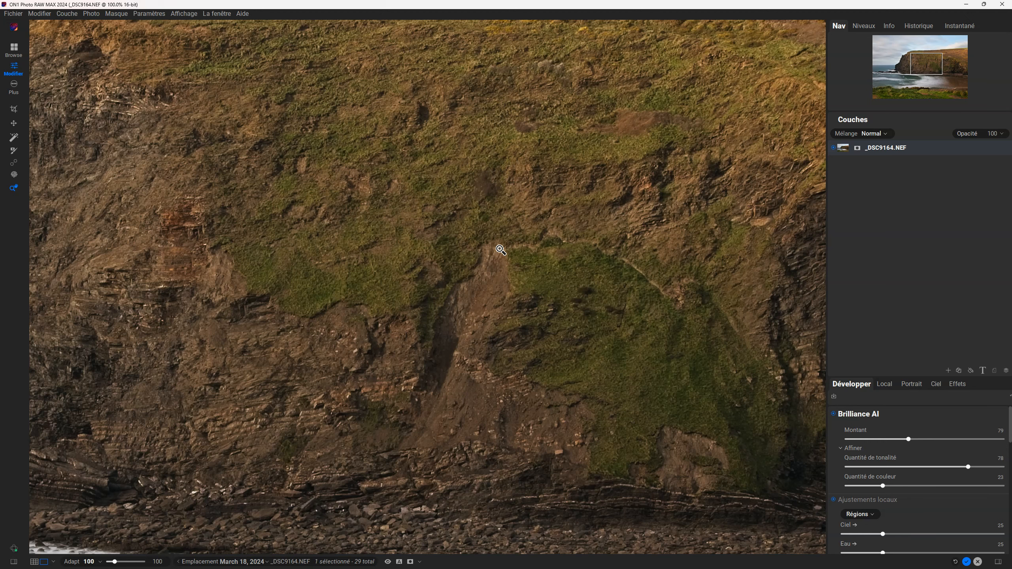
click(500, 249)
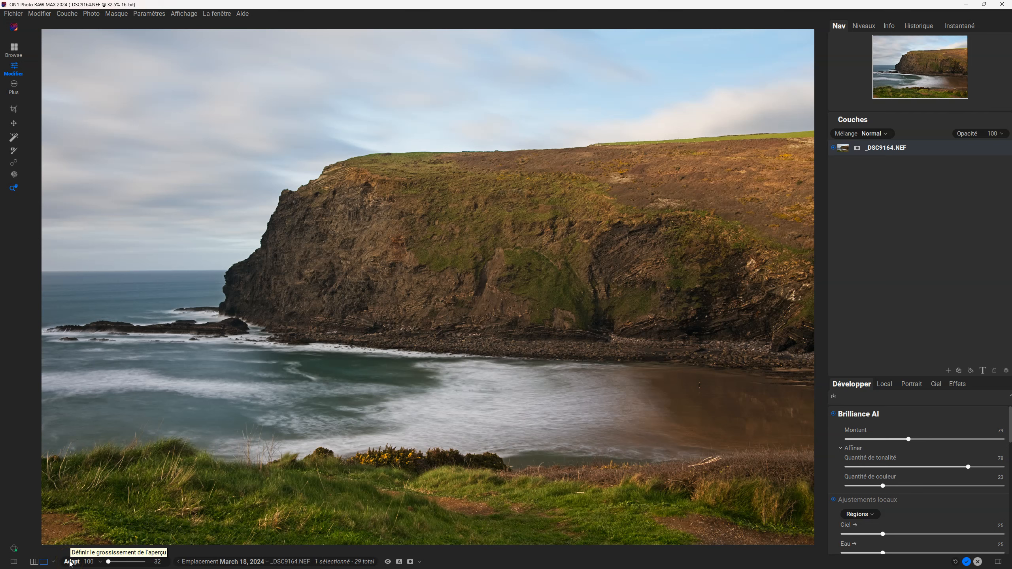
click(89, 561)
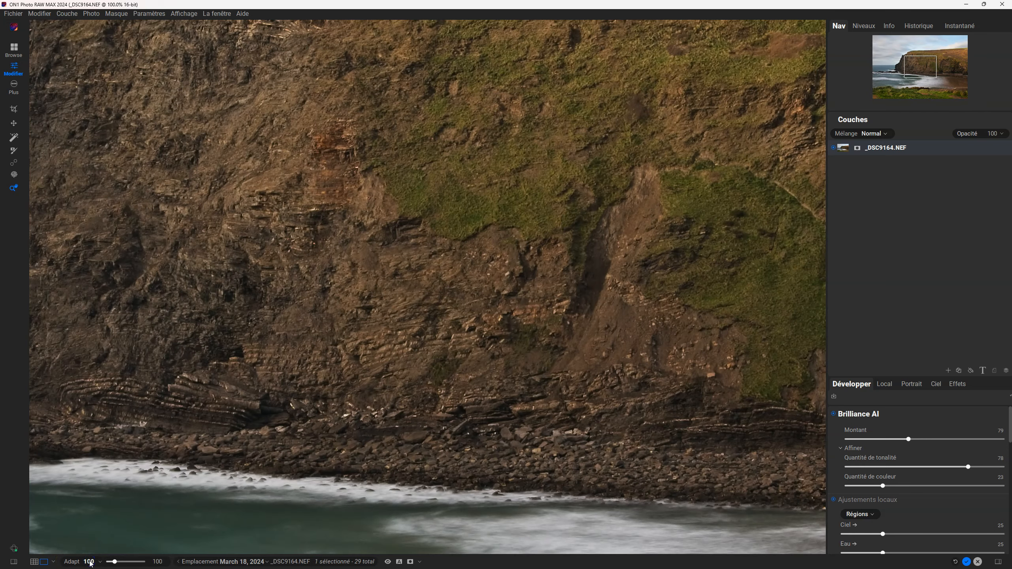
click(78, 562)
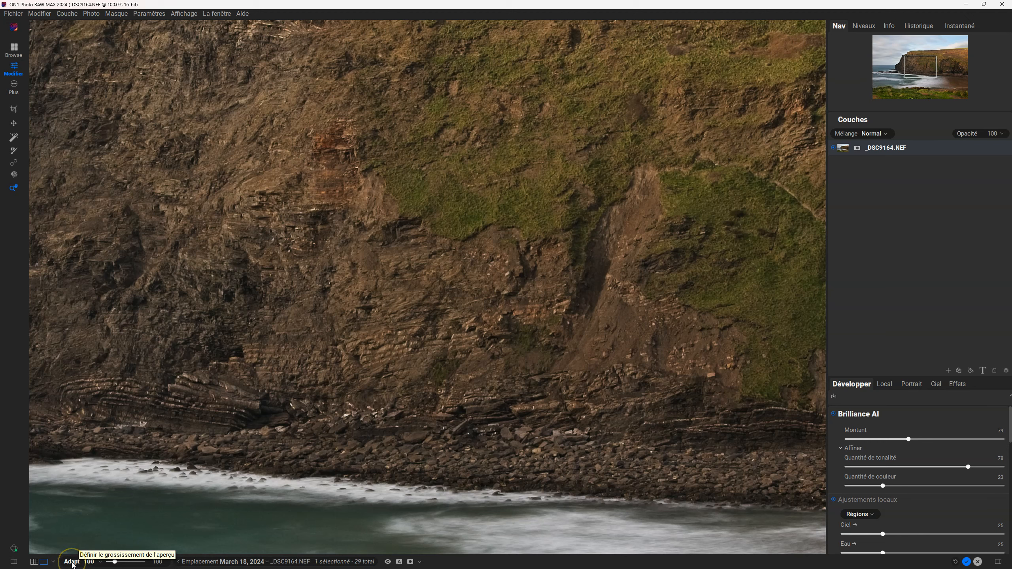
click(72, 563)
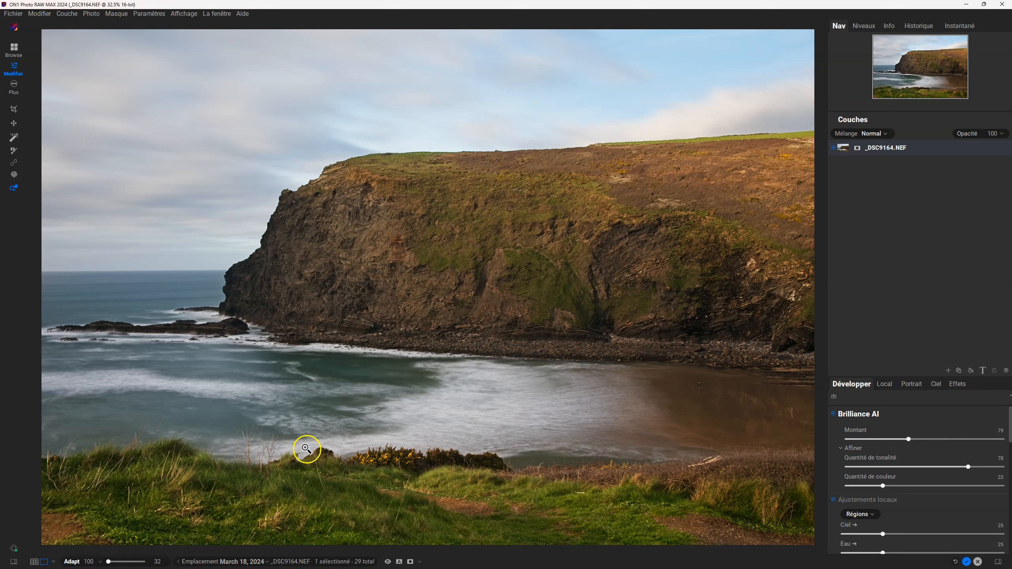
View the photo at the preset magnifications of 100 and 200, and return to the fitted view
mouse_move(108, 562)
mouse_down()
mouse_move(153, 564)
mouse_move(110, 563)
mouse_up()
click(100, 563)
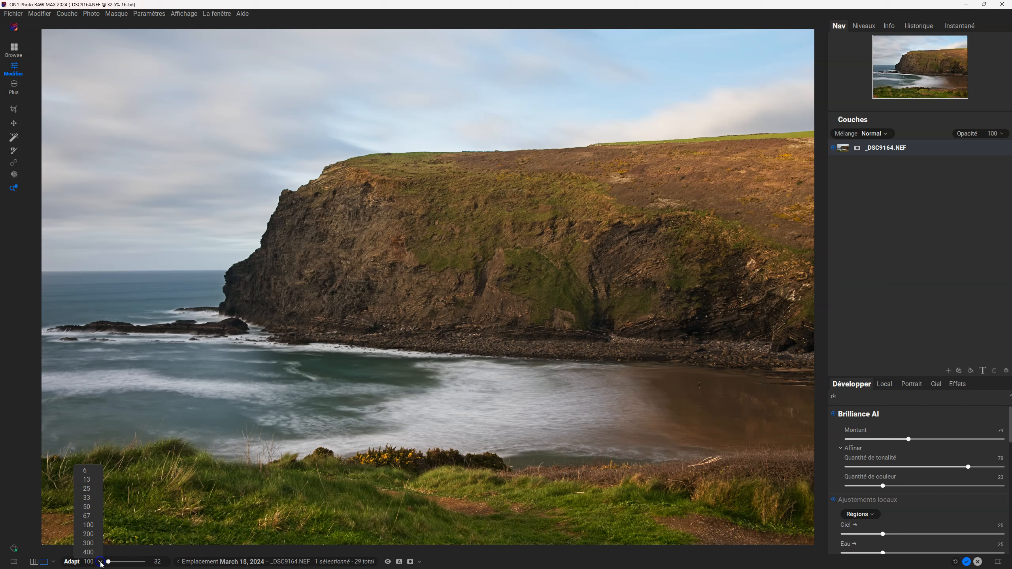
click(86, 524)
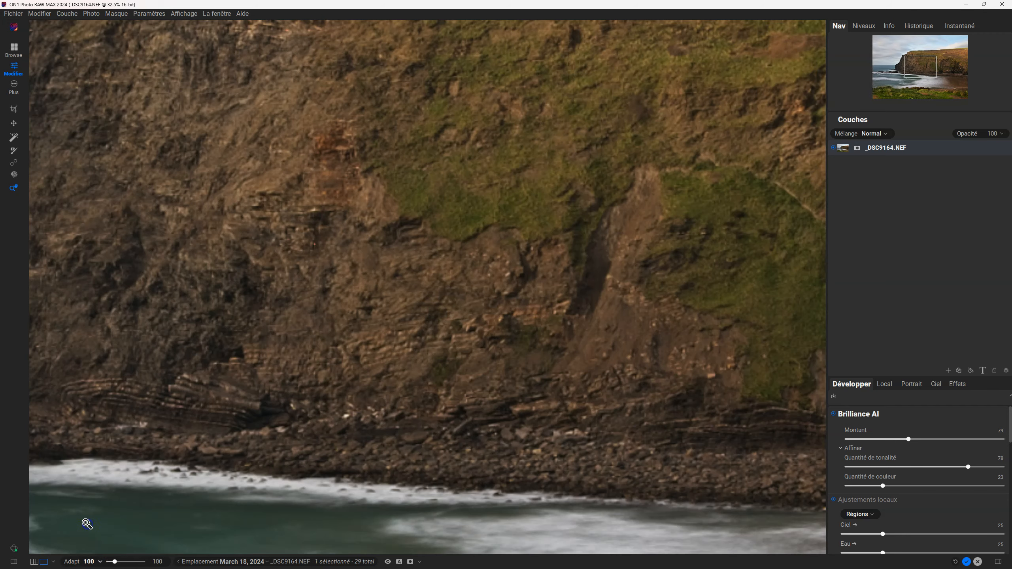
click(100, 562)
click(88, 533)
click(74, 562)
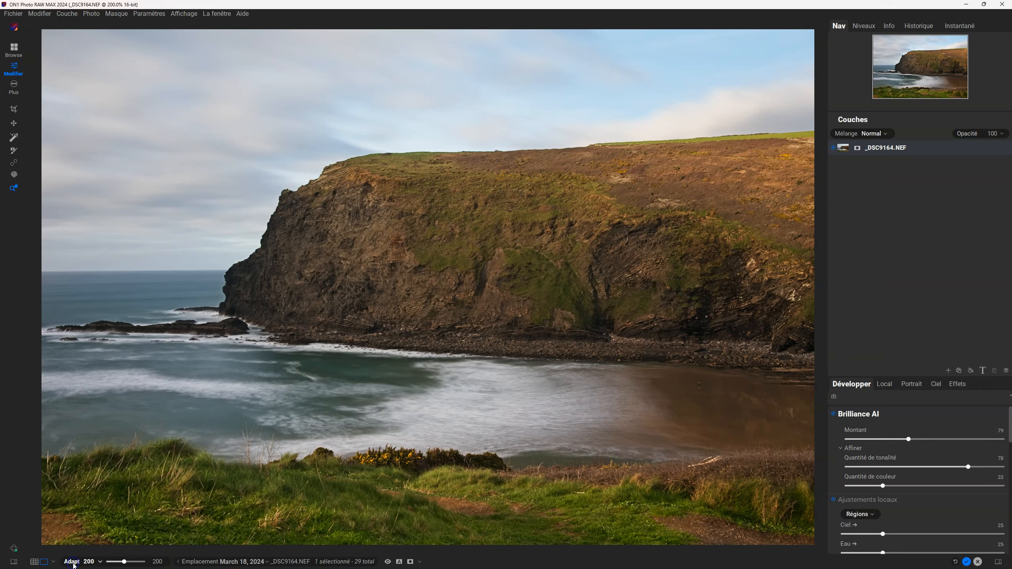
Set the preview magnification back to 100, and compare the cliff's close-up with the fitted view of the whole photo
click(100, 562)
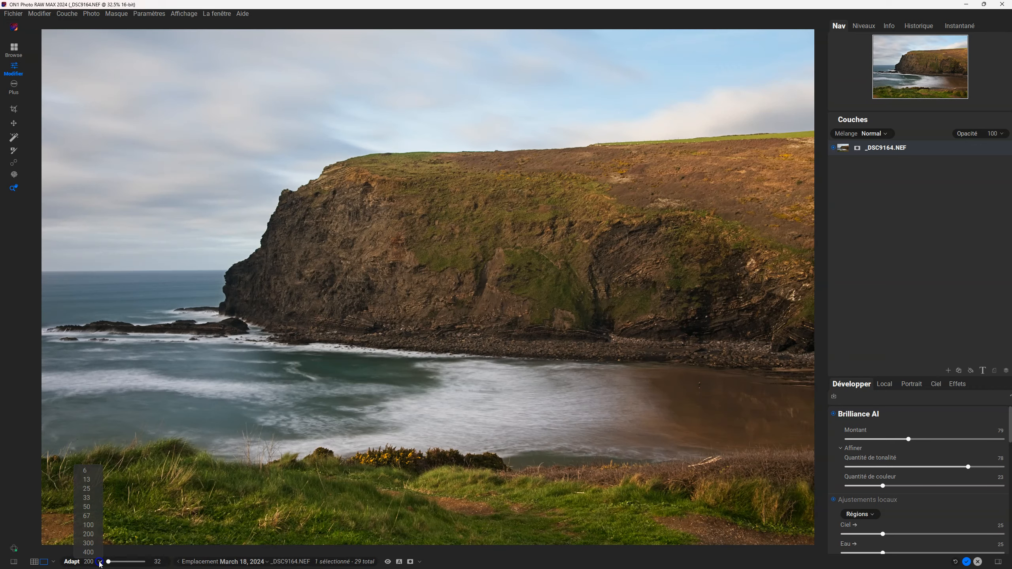
click(99, 529)
click(400, 354)
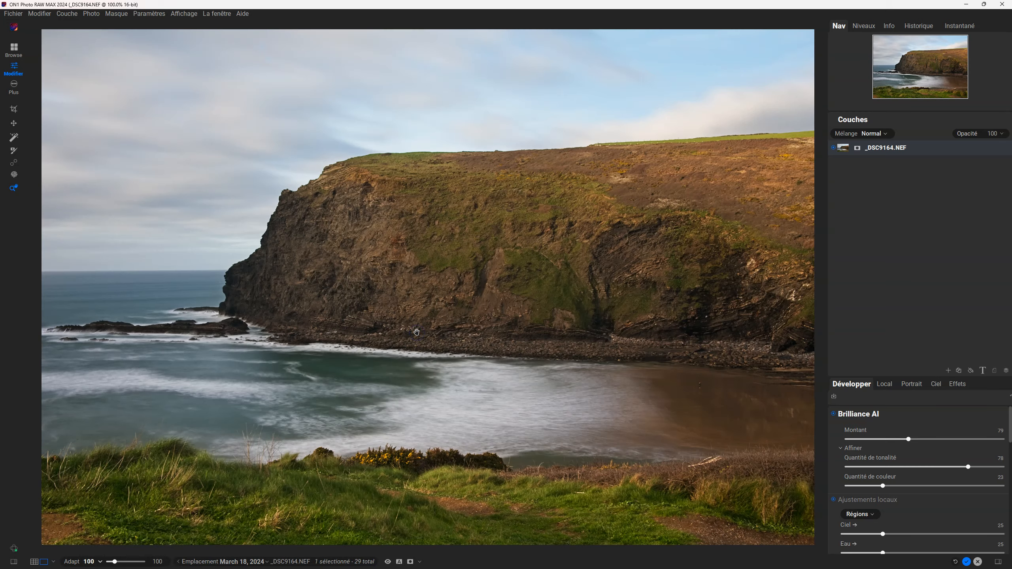
click(449, 285)
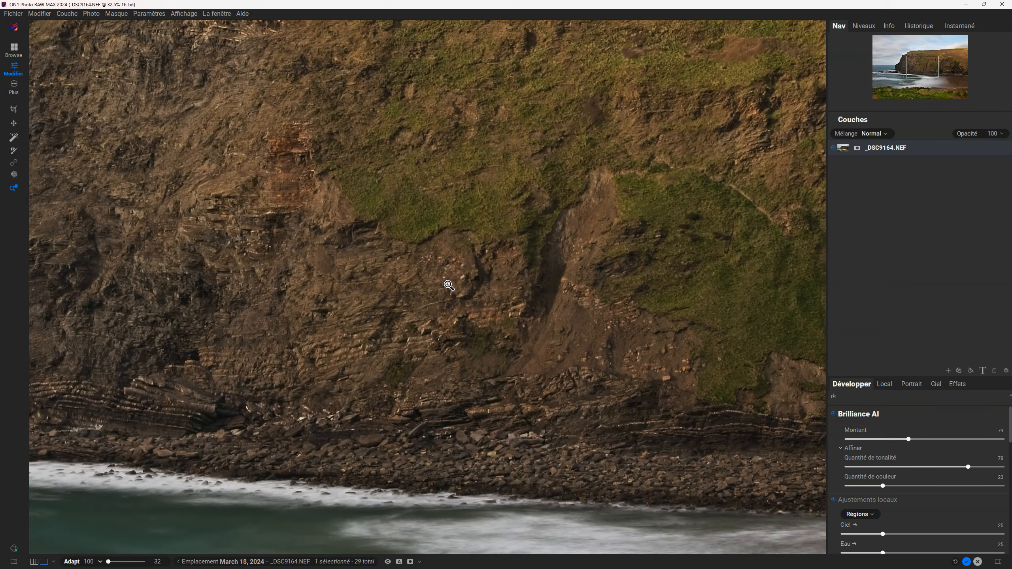
click(449, 285)
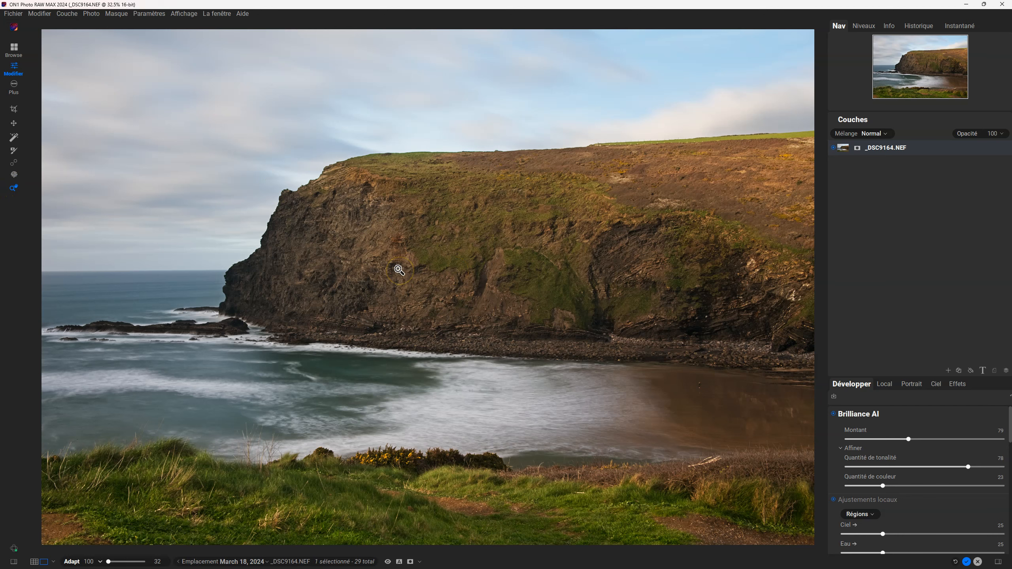
Examine the cliff and the rocky shoreline at 100% by moving the visible area around, and return to the fitted view
click(434, 271)
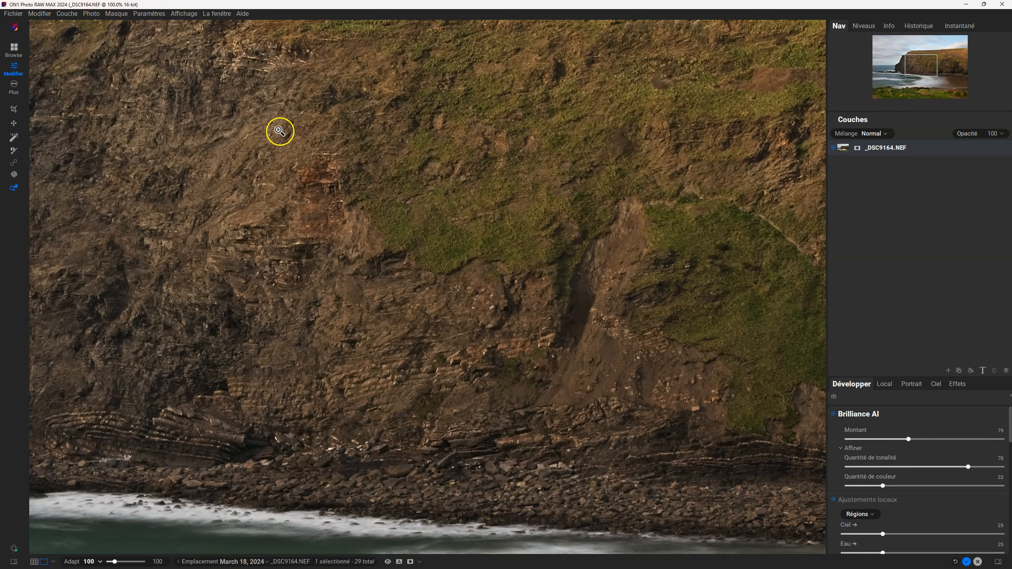
drag(282, 131, 305, 215)
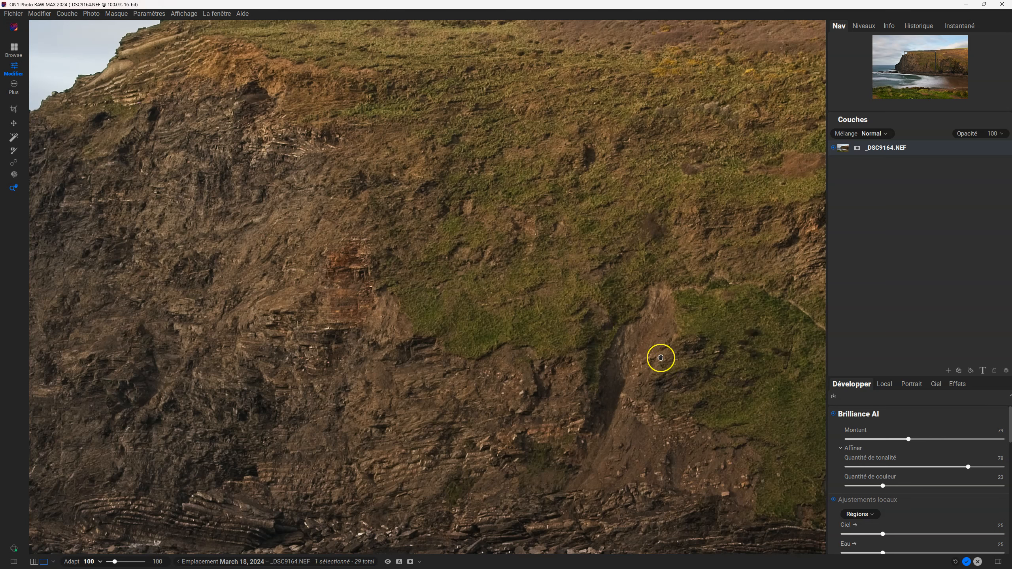
drag(765, 411, 571, 336)
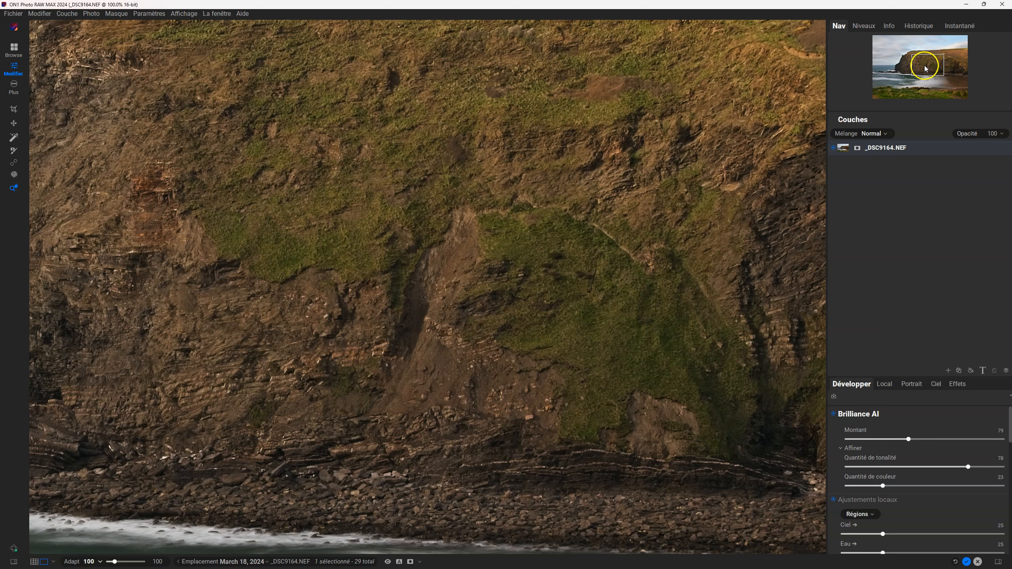
drag(924, 66, 937, 64)
mouse_move(921, 63)
mouse_down()
mouse_move(928, 73)
mouse_move(948, 61)
mouse_move(949, 75)
mouse_move(937, 74)
mouse_up()
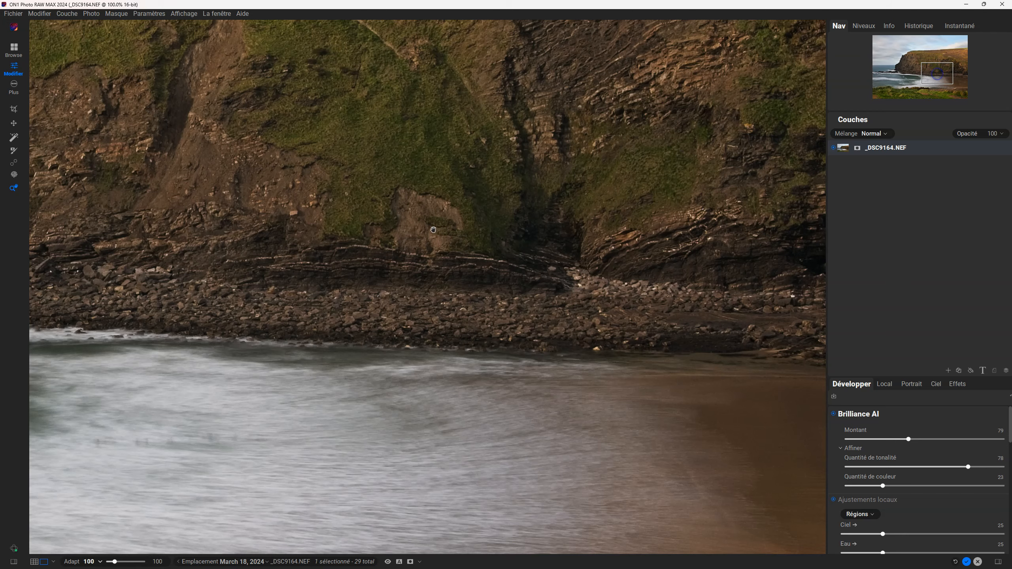
key(ctrl+0)
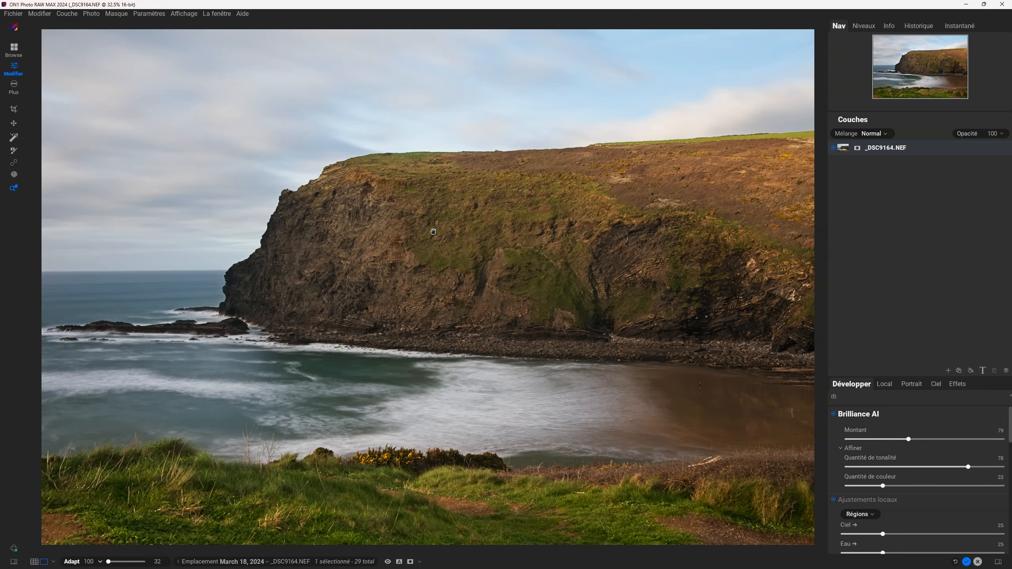
Inspect the cliff's grassy slope at 100% once more, moving toward its right side, and restore the full photo view
click(433, 232)
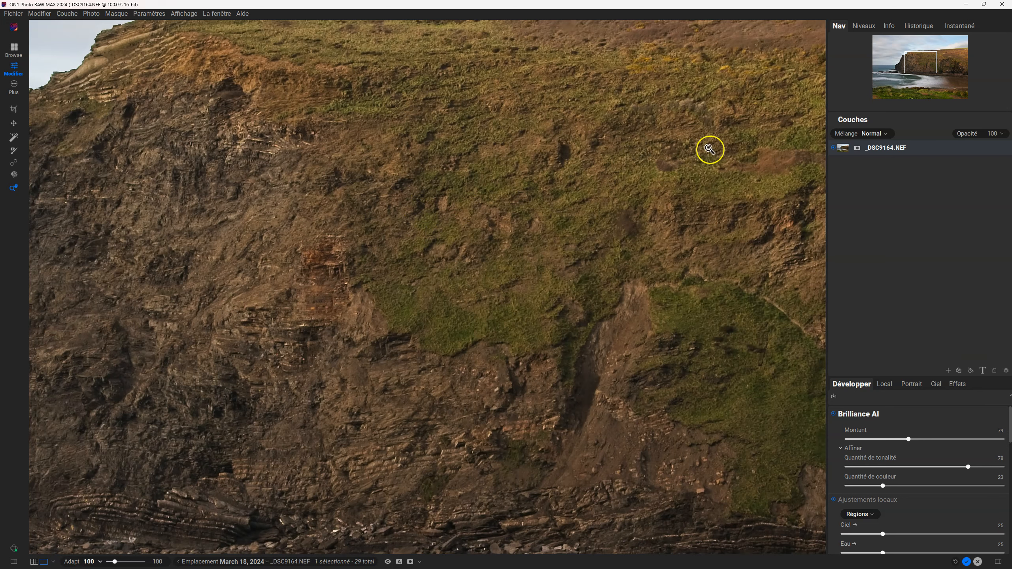
drag(620, 220, 380, 228)
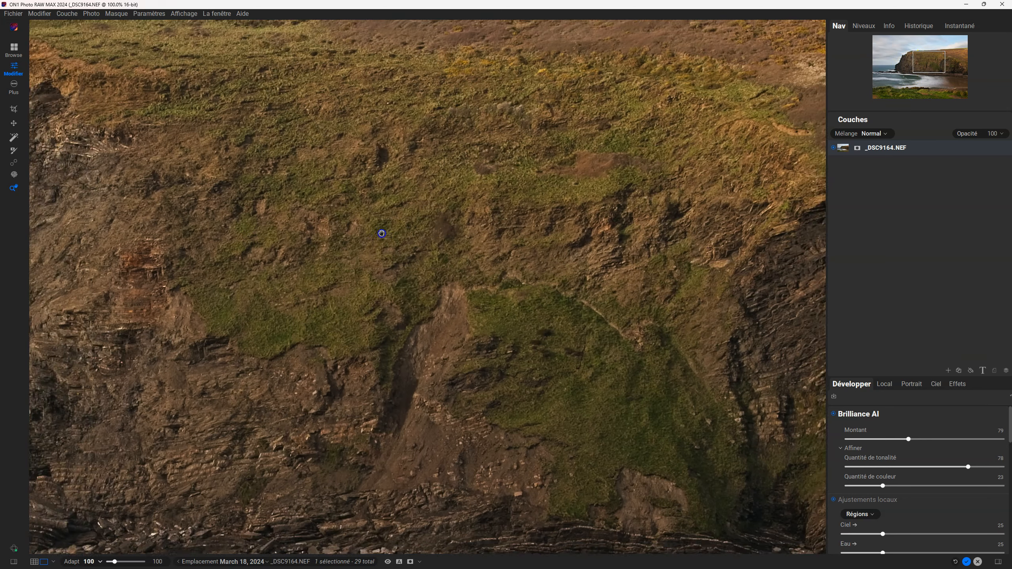
drag(926, 68, 923, 69)
click(594, 282)
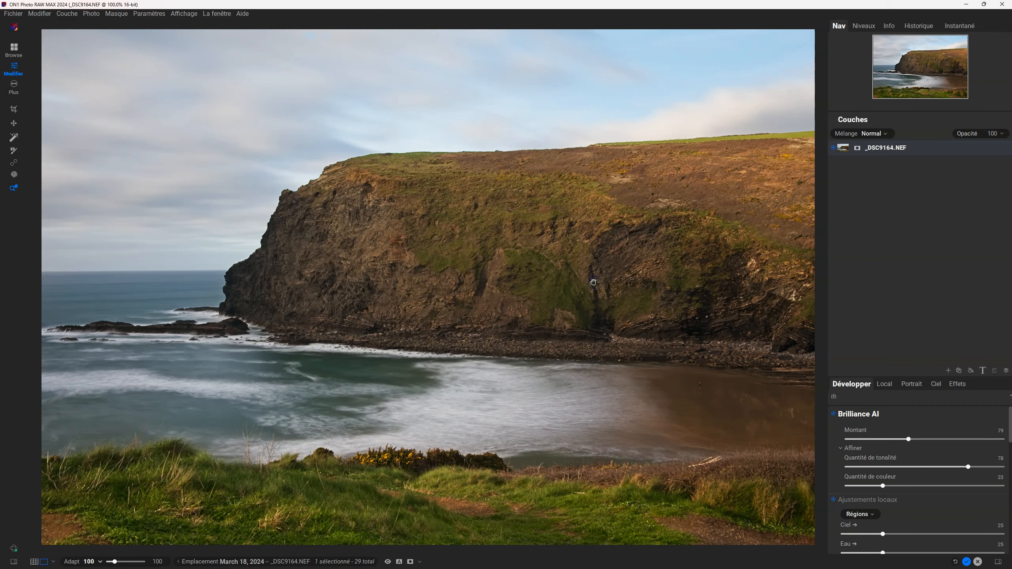